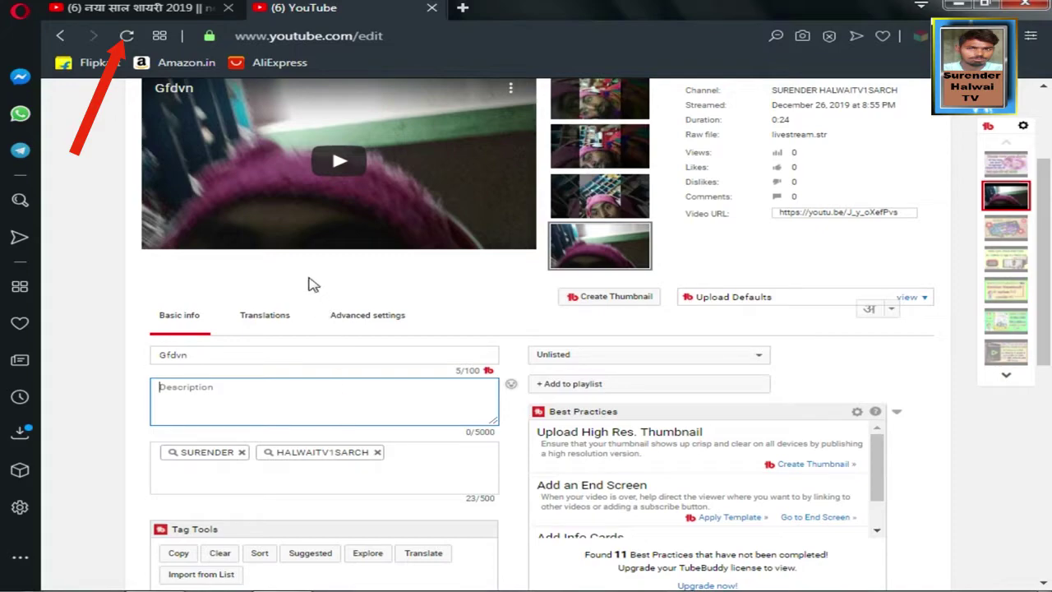
Copy the first Hindi line, "दूल्हे को दुल्हन के गोरे गोरे गाल मुबारक", from the video's description.
{"action": "left_click", "coordinate": [126, 36]}
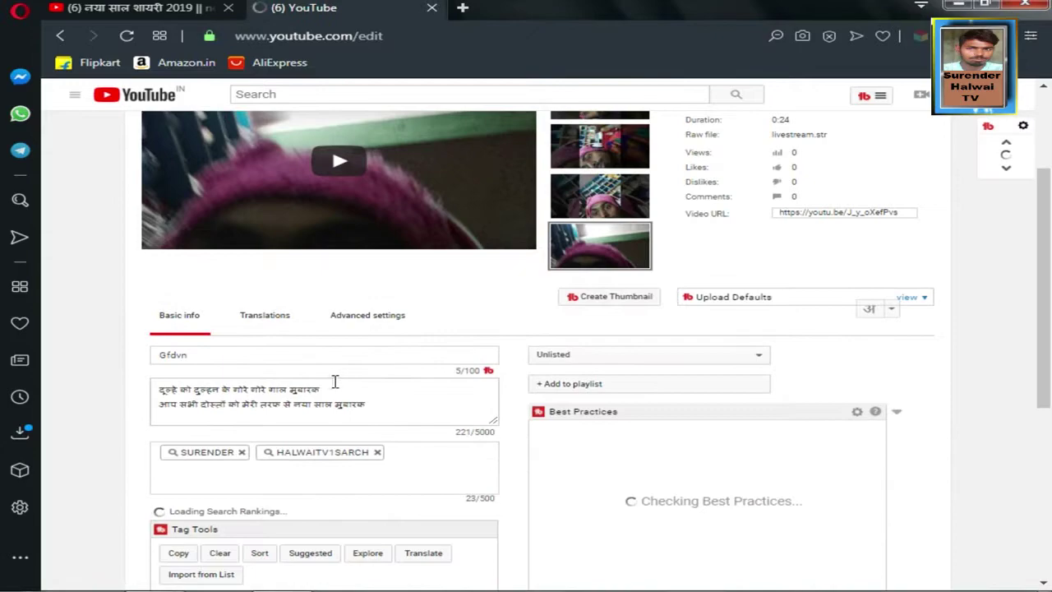
{"action": "left_click_drag", "start_coordinate": [321, 390], "coordinate": [161, 389]}
{"action": "right_click", "coordinate": [200, 386]}
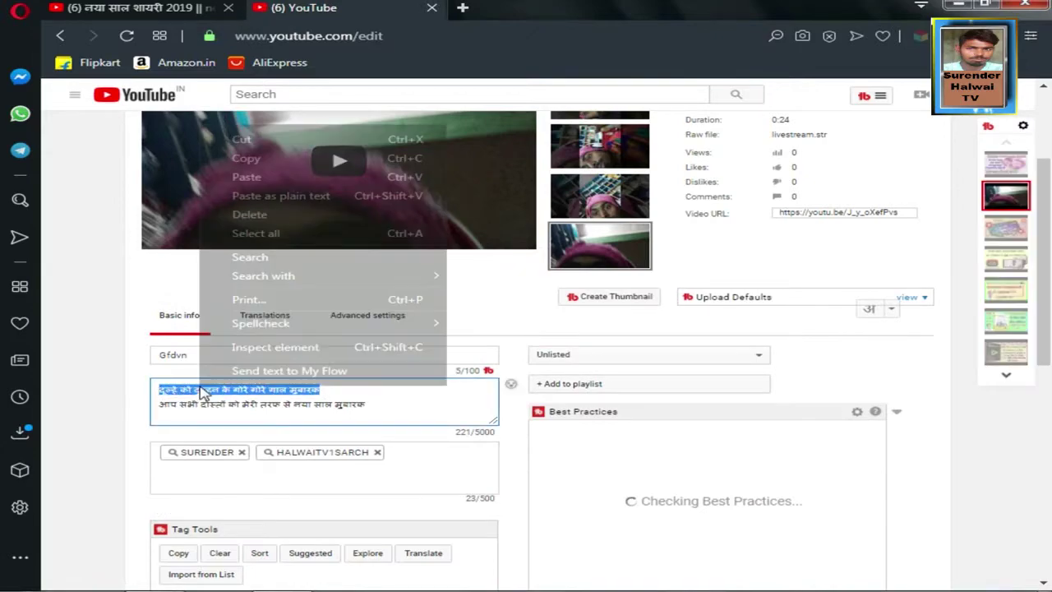
{"action": "left_click", "coordinate": [267, 158]}
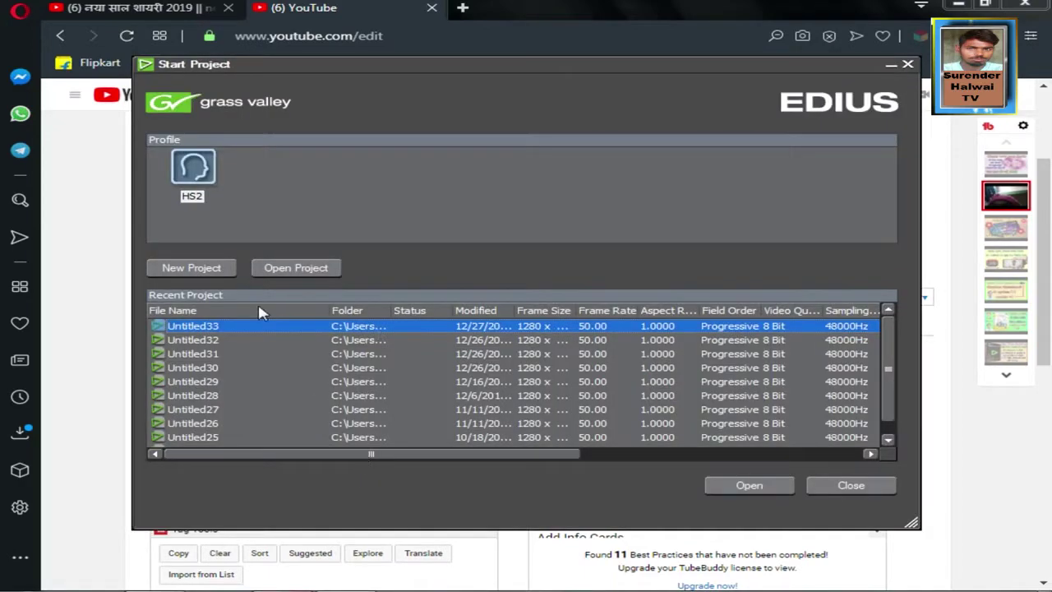
Switch to EDIUS and create a new project.
{"action": "left_click", "coordinate": [187, 267]}
{"action": "left_click", "coordinate": [308, 283]}
{"action": "left_click", "coordinate": [716, 448]}
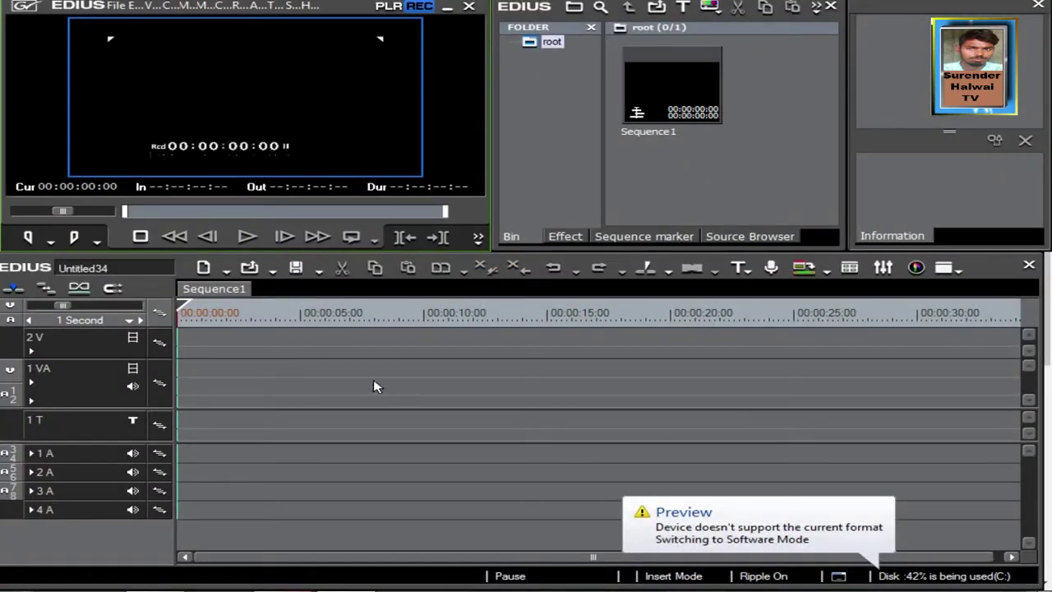
Create a title on the T1 track and paste the copied Hindi line into it.
{"action": "left_click", "coordinate": [737, 267]}
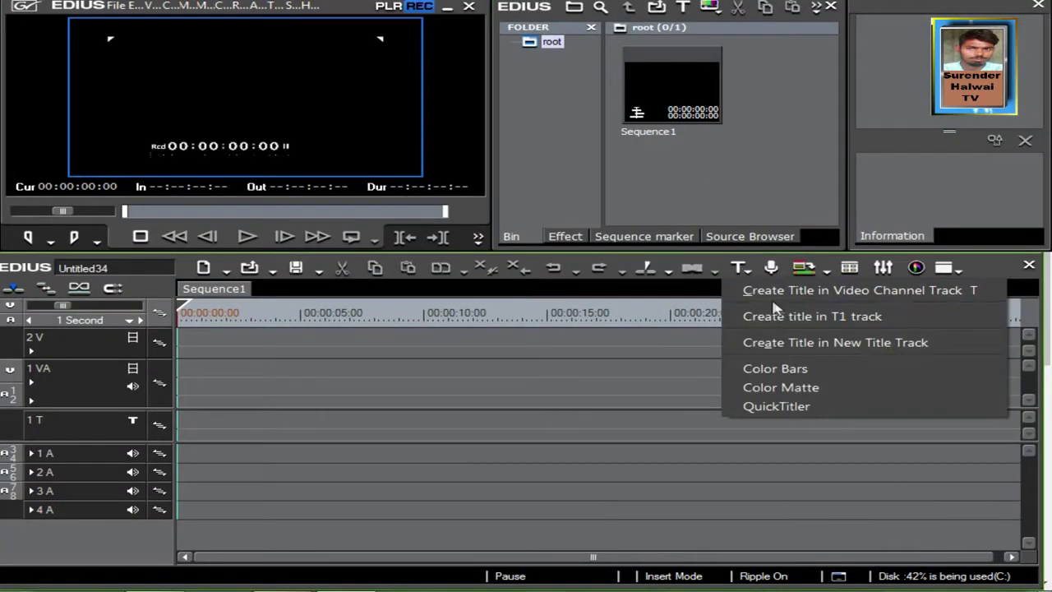
{"action": "left_click", "coordinate": [726, 313]}
{"action": "right_click", "coordinate": [199, 159]}
{"action": "left_click", "coordinate": [260, 189]}
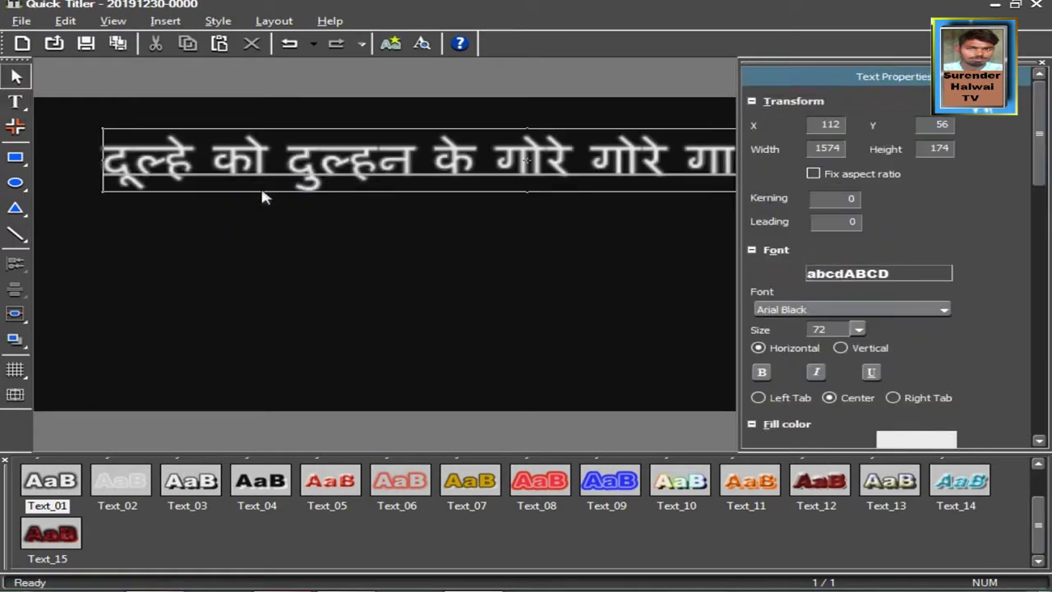
Set the width of the pasted Hindi text to 1100 so it fits the frame.
{"action": "left_click_drag", "start_coordinate": [838, 149], "coordinate": [828, 149]}
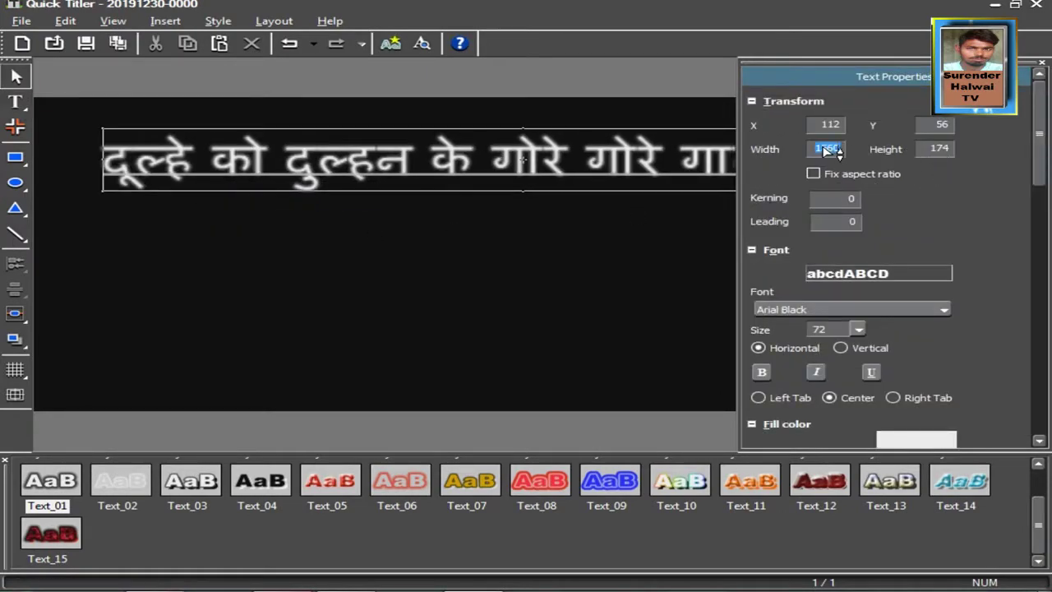
{"action": "key", "text": "Down"}
{"action": "key", "text": "Down"}
{"action": "key", "text": "Down"}
{"action": "key", "text": "Down"}
{"action": "key", "text": "Down"}
{"action": "key", "text": "Down"}
{"action": "key", "text": "Down"}
{"action": "key", "text": "Down"}
{"action": "key", "text": "Down"}
{"action": "key", "text": "Down"}
{"action": "key", "text": "Down"}
{"action": "key", "text": "Down"}
{"action": "key", "text": "Down"}
{"action": "key", "text": "Down"}
{"action": "key", "text": "Down"}
{"action": "key", "text": "Down"}
{"action": "key", "text": "Down"}
{"action": "key", "text": "Down"}
{"action": "key", "text": "Down"}
{"action": "key", "text": "Down"}
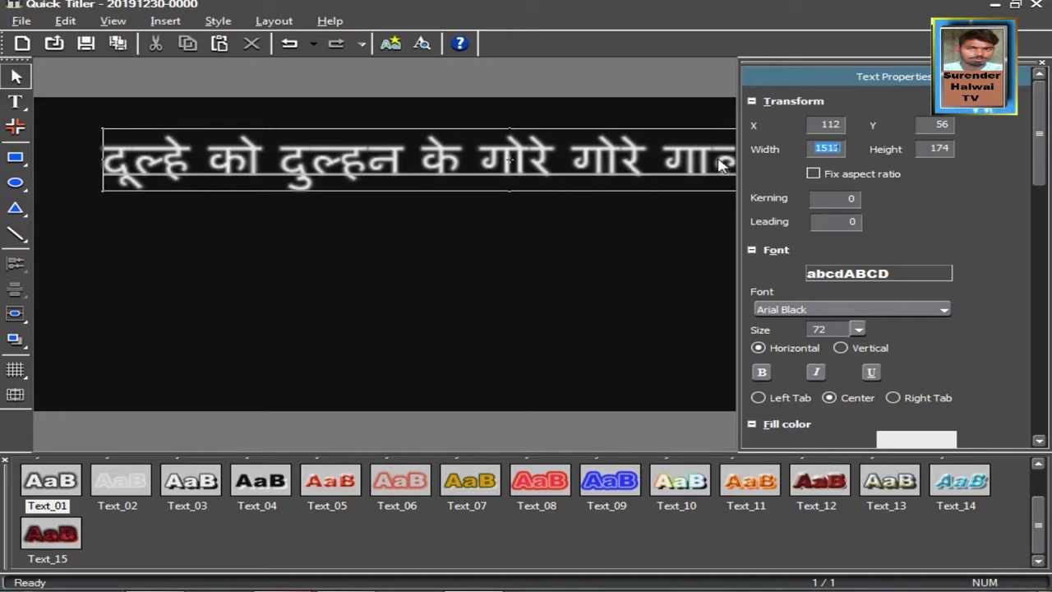
{"action": "left_click_drag", "start_coordinate": [719, 165], "coordinate": [719, 164]}
{"action": "type", "text": "1100"}
{"action": "key", "text": "Return"}
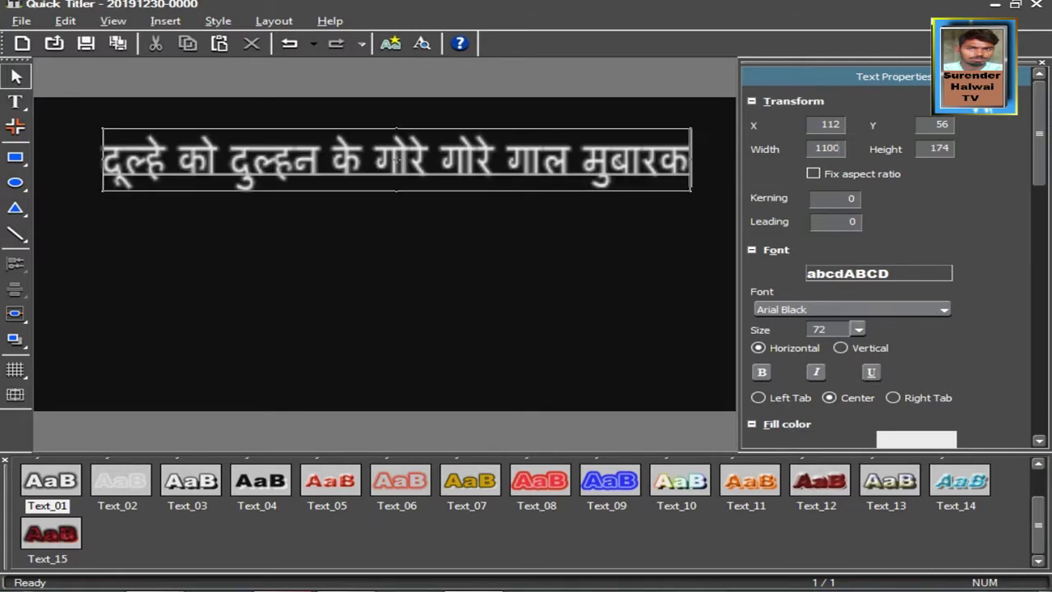
{"action": "left_click", "coordinate": [119, 222]}
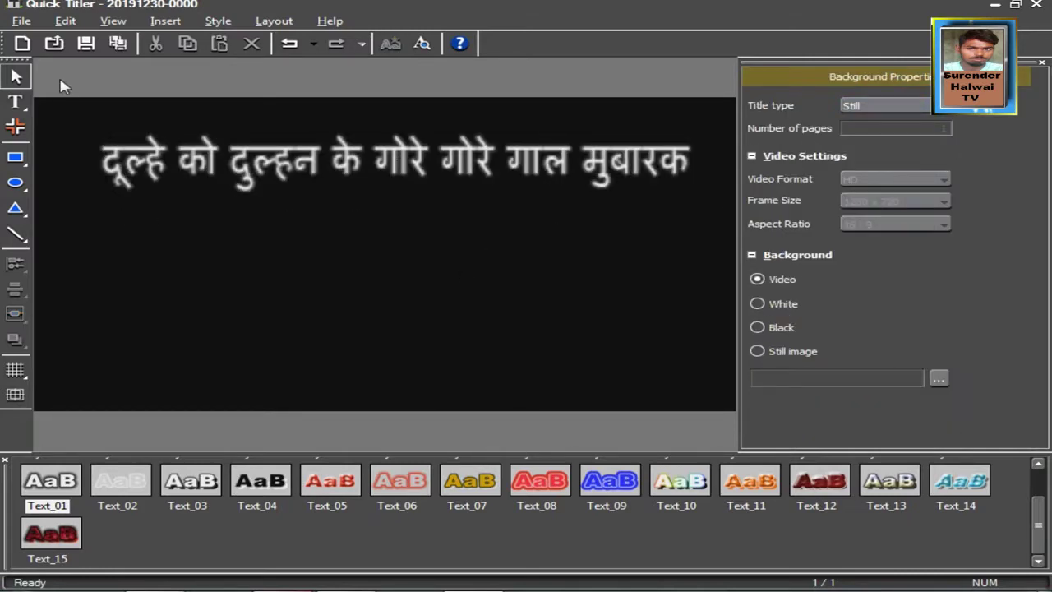
Add a second copy of the Hindi line with a width of 1100, placed under the first at about X 110, Y 189.
{"action": "left_click", "coordinate": [15, 101]}
{"action": "right_click", "coordinate": [105, 202]}
{"action": "left_click", "coordinate": [185, 241]}
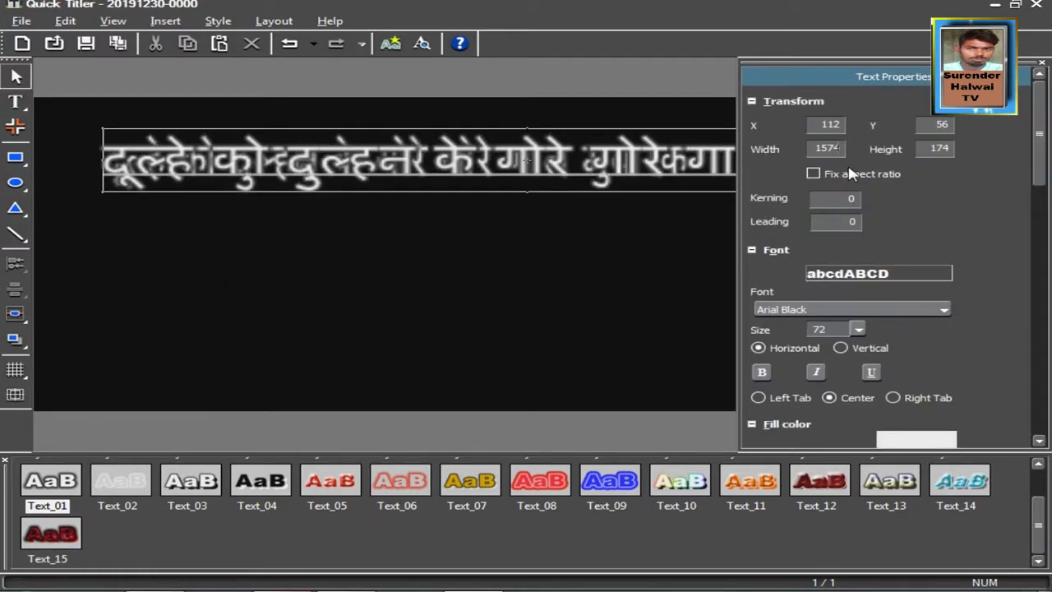
{"action": "key", "text": "BackSpace"}
{"action": "key", "text": "BackSpace"}
{"action": "key", "text": "BackSpace"}
{"action": "key", "text": "BackSpace"}
{"action": "left_click", "coordinate": [396, 161]}
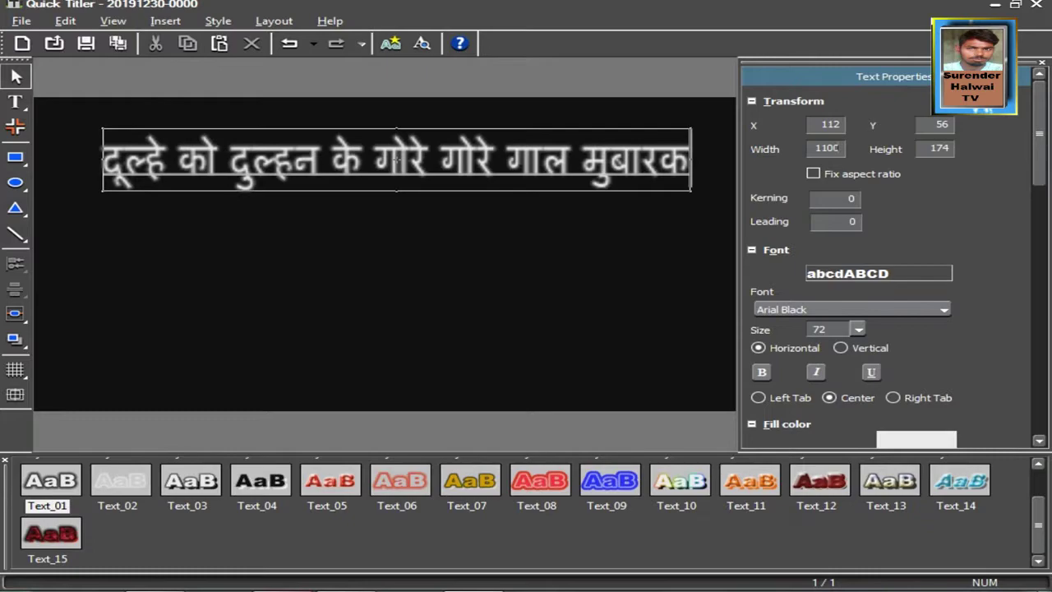
{"action": "left_click", "coordinate": [474, 260]}
{"action": "left_click_drag", "start_coordinate": [458, 163], "coordinate": [454, 222]}
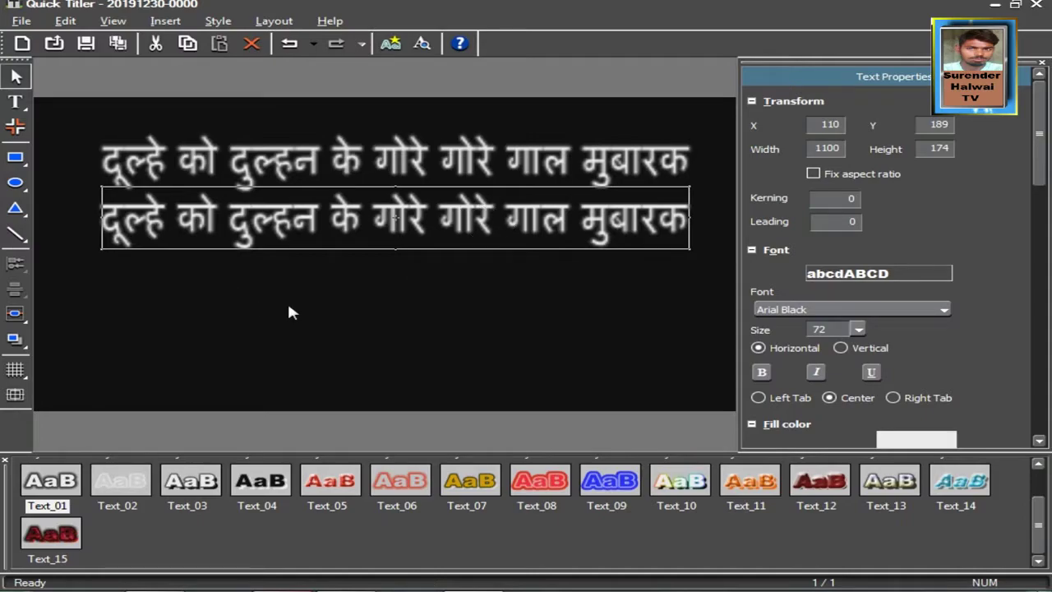
Copy the second line, "आप सभी दोस्तों को मेरी तरफ से नया साल मुबारक", from the YouTube description and return to Quick Titler.
{"action": "left_click", "coordinate": [267, 589]}
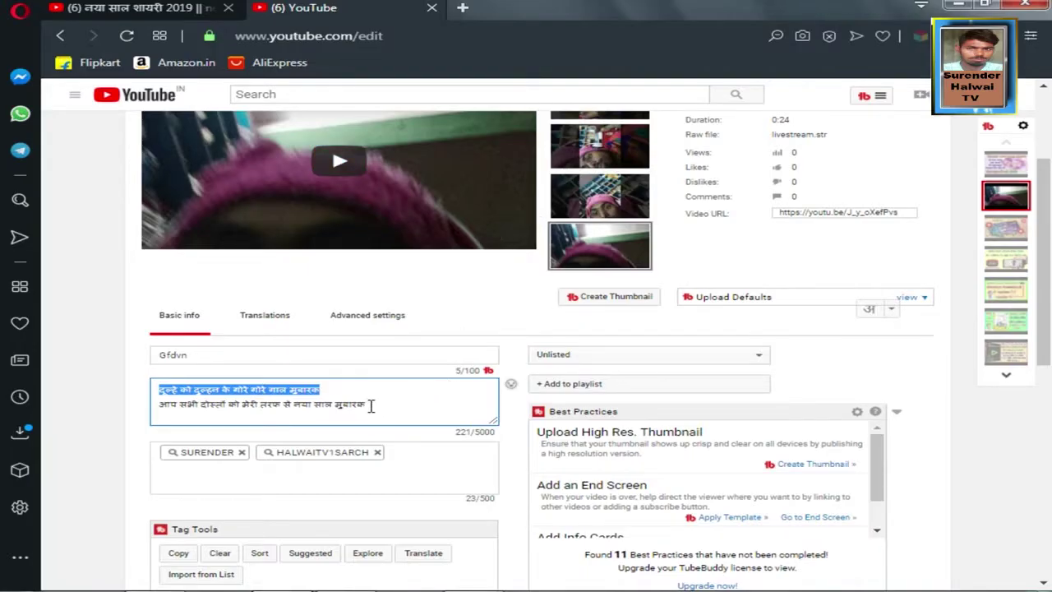
{"action": "left_click_drag", "start_coordinate": [370, 405], "coordinate": [159, 404]}
{"action": "right_click", "coordinate": [234, 403]}
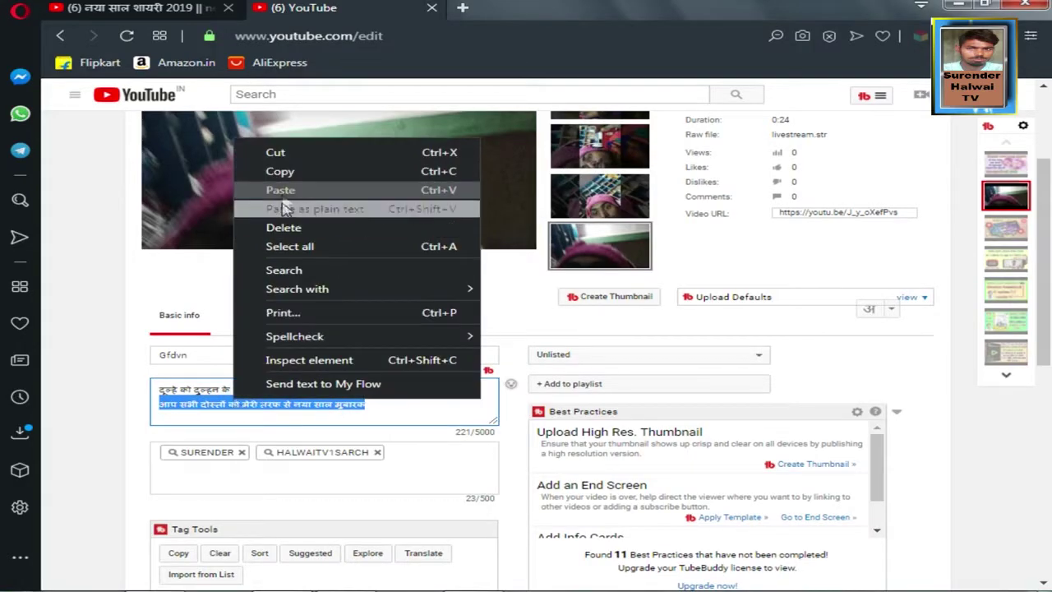
{"action": "left_click", "coordinate": [278, 172]}
{"action": "key", "text": "alt+Tab"}
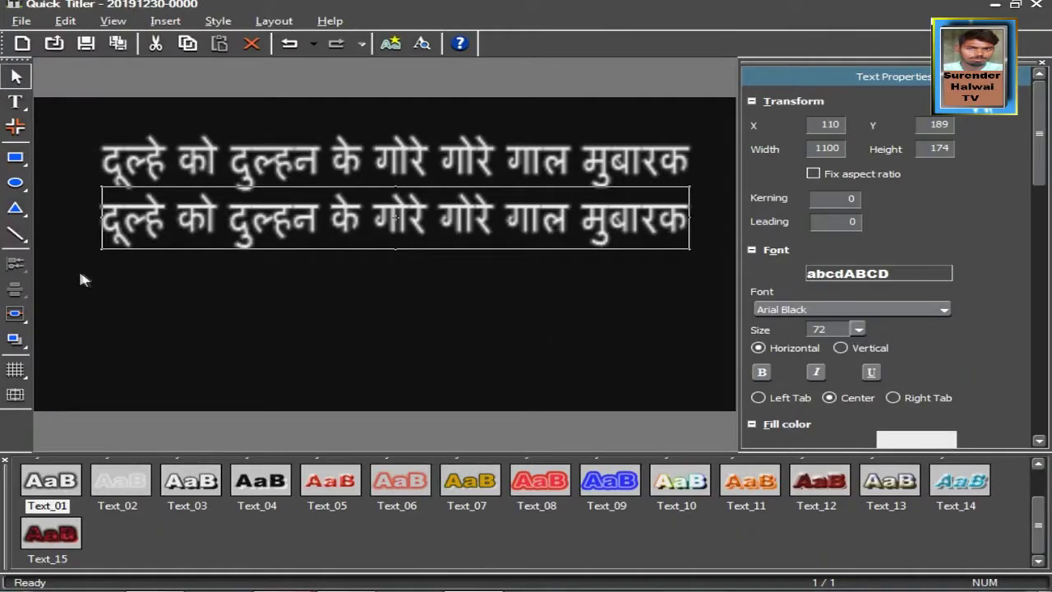
Paste the copied New Year line into the title and set its width to 1100.
{"action": "left_click", "coordinate": [16, 103]}
{"action": "right_click", "coordinate": [97, 290]}
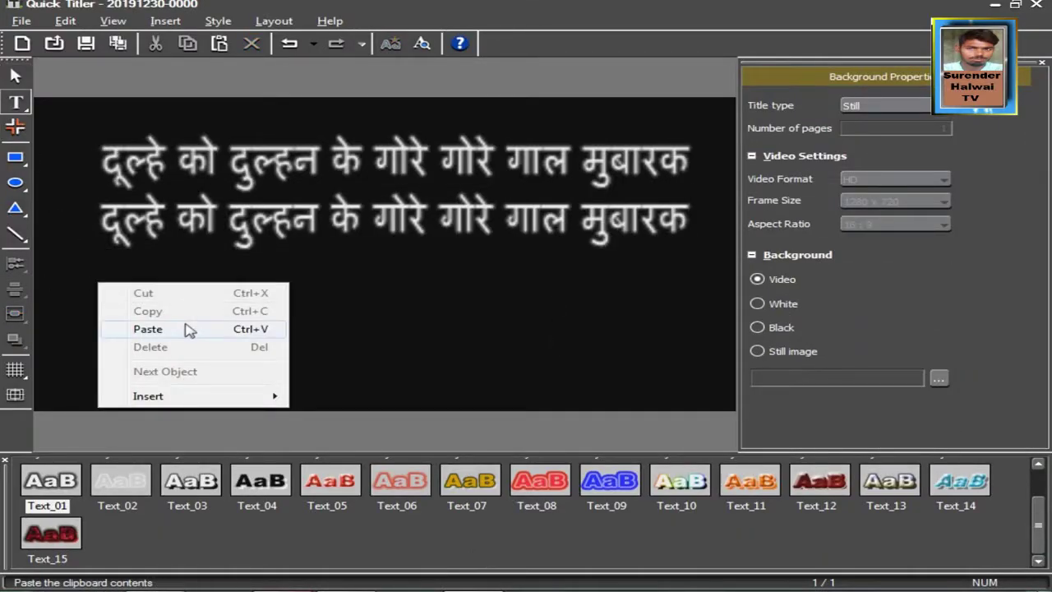
{"action": "left_click", "coordinate": [185, 329]}
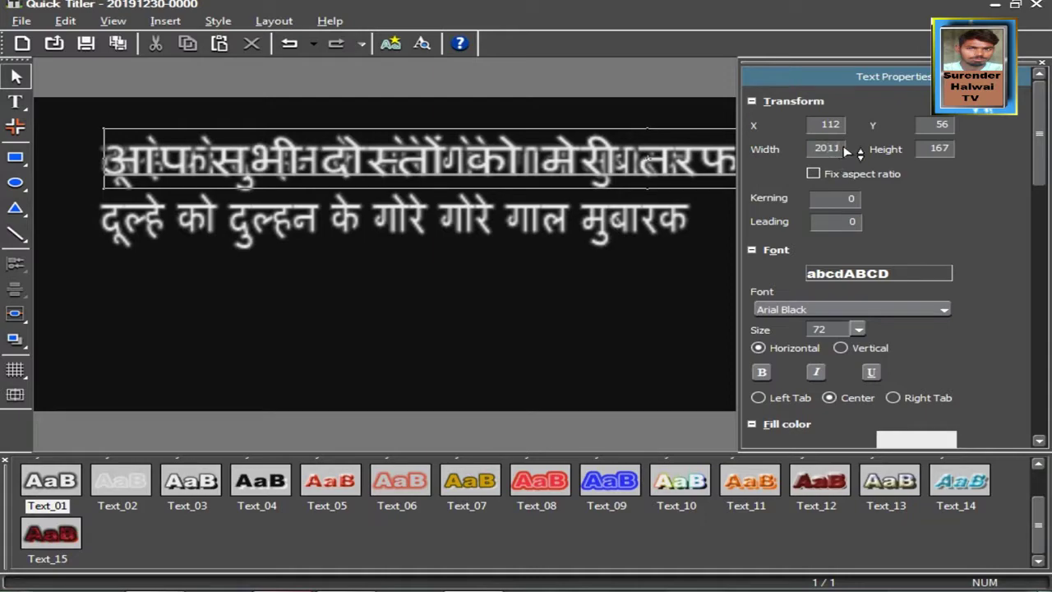
{"action": "key", "text": "BackSpace"}
{"action": "key", "text": "BackSpace"}
{"action": "key", "text": "BackSpace"}
{"action": "key", "text": "BackSpace"}
{"action": "type", "text": "110"}
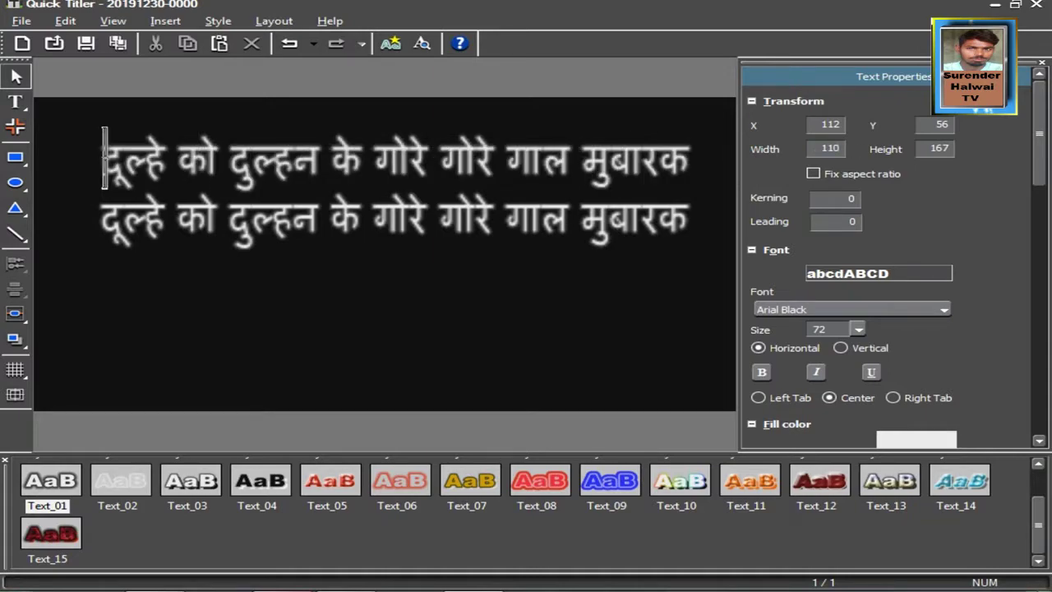
{"action": "type", "text": "0"}
{"action": "left_click", "coordinate": [491, 304]}
Space the three text lines out vertically, left-aligned at about X 93, with Y at about 86, 240 and 413.
{"action": "left_click", "coordinate": [536, 151]}
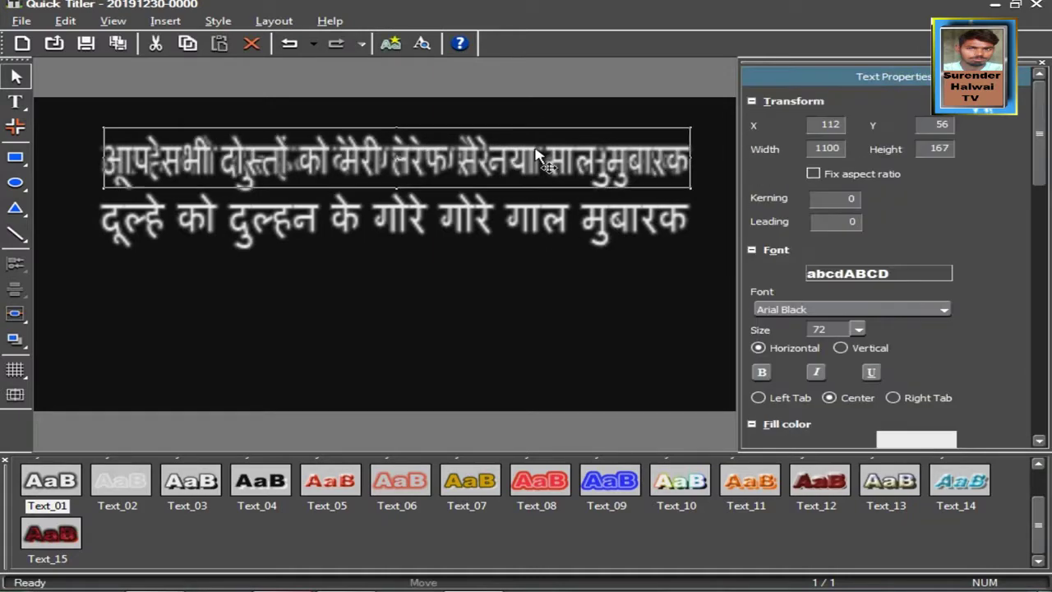
{"action": "left_click_drag", "start_coordinate": [538, 156], "coordinate": [525, 312]}
{"action": "left_click_drag", "start_coordinate": [507, 216], "coordinate": [507, 239]}
{"action": "left_click", "coordinate": [505, 170]}
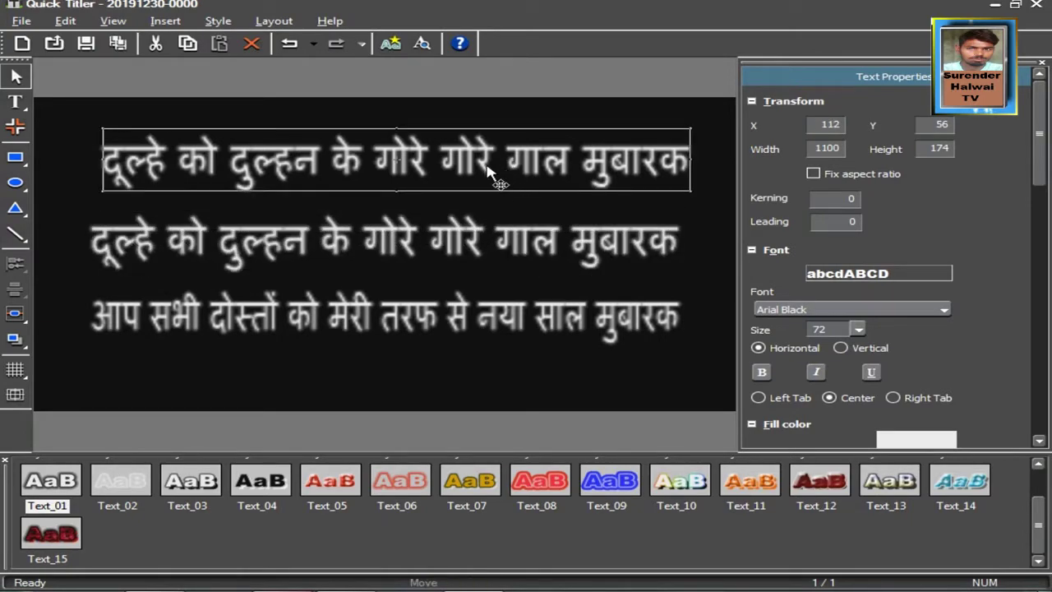
{"action": "left_click_drag", "start_coordinate": [488, 168], "coordinate": [476, 179]}
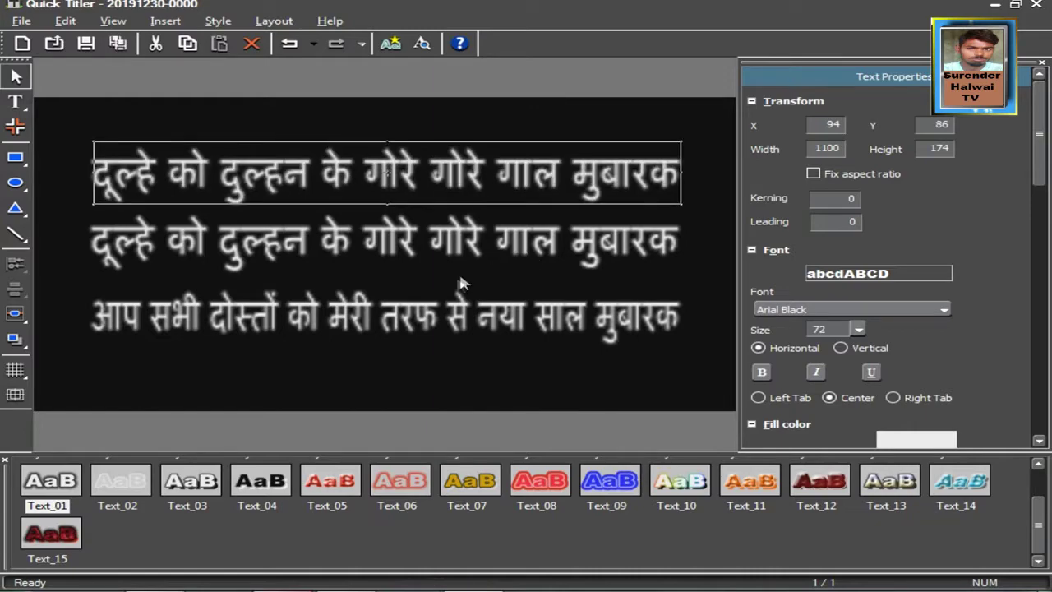
Apply the blue style-D02 text style to the first line.
{"action": "left_click", "coordinate": [372, 359]}
{"action": "left_click", "coordinate": [402, 202]}
{"action": "scroll", "coordinate": [1045, 534], "scroll_direction": "up", "scroll_amount": 1}
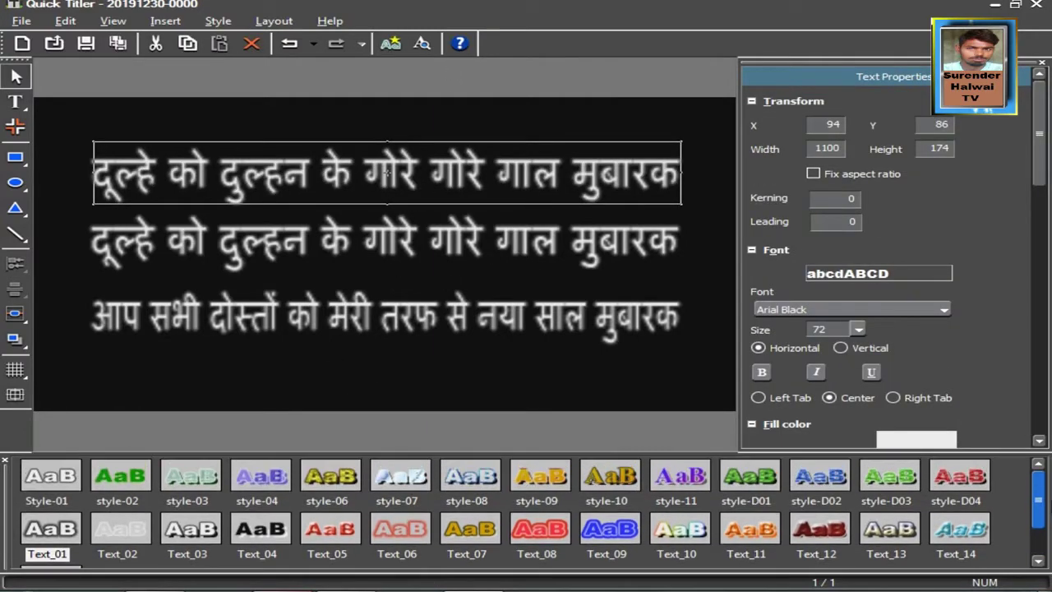
{"action": "left_click", "coordinate": [821, 485]}
Apply the red style-D04 to the second line and the green style-D03 to the third line.
{"action": "left_click", "coordinate": [510, 267]}
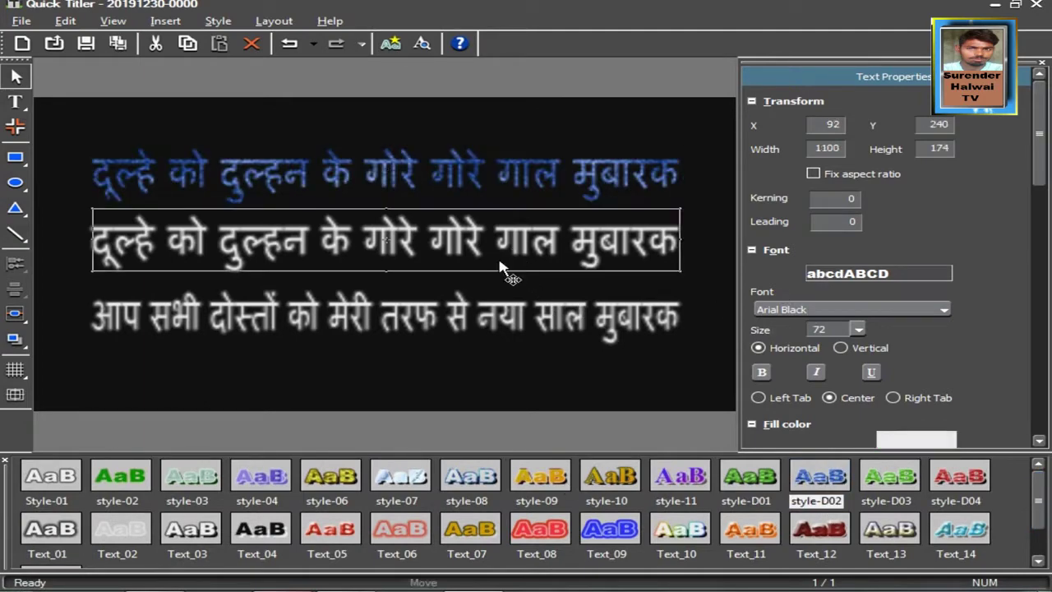
{"action": "left_click", "coordinate": [744, 489]}
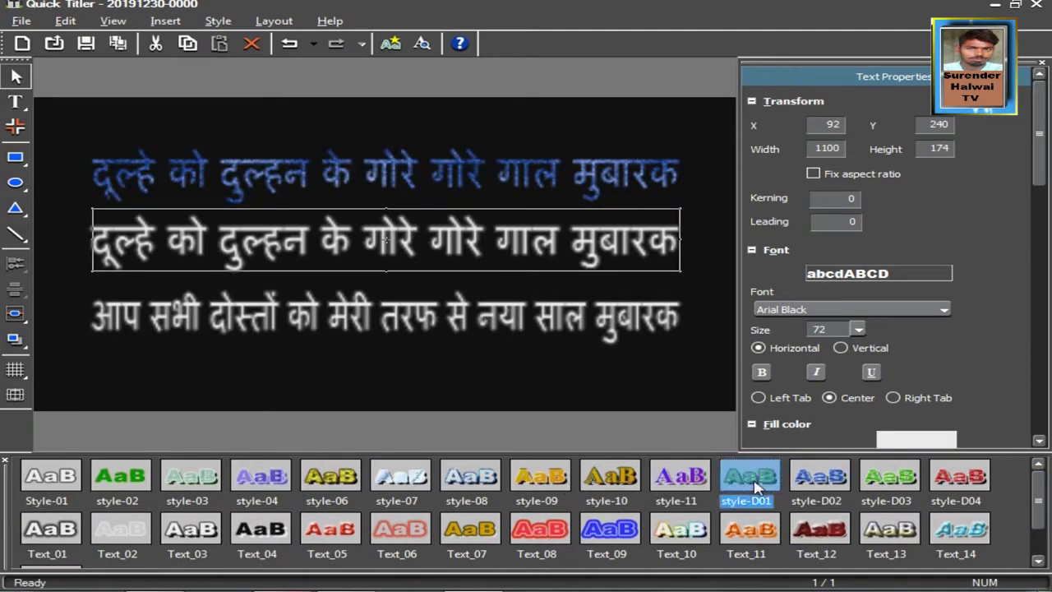
{"action": "left_click", "coordinate": [966, 492]}
{"action": "left_click", "coordinate": [462, 328]}
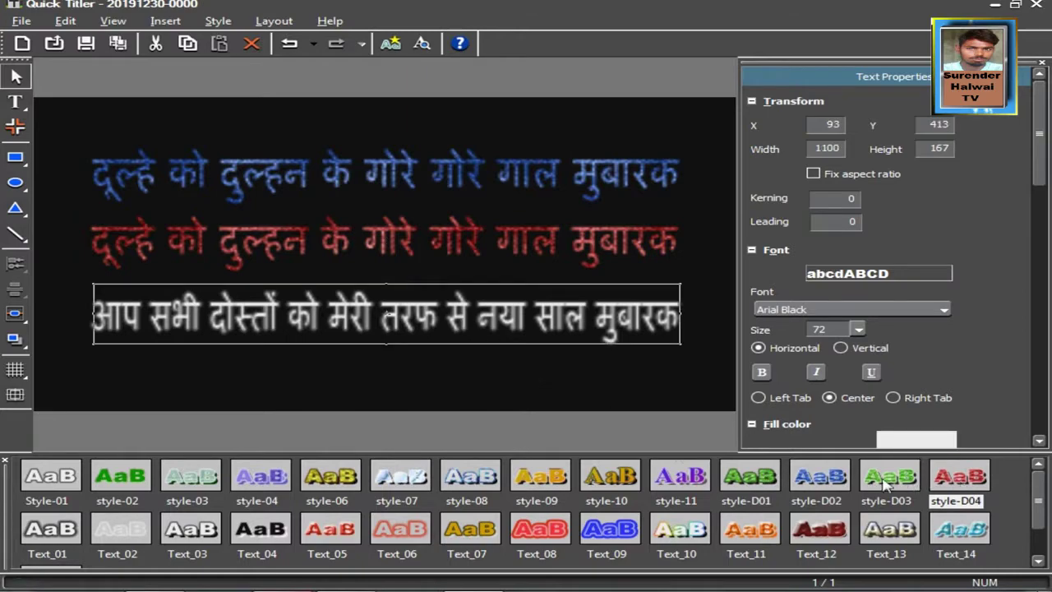
{"action": "left_click", "coordinate": [887, 484]}
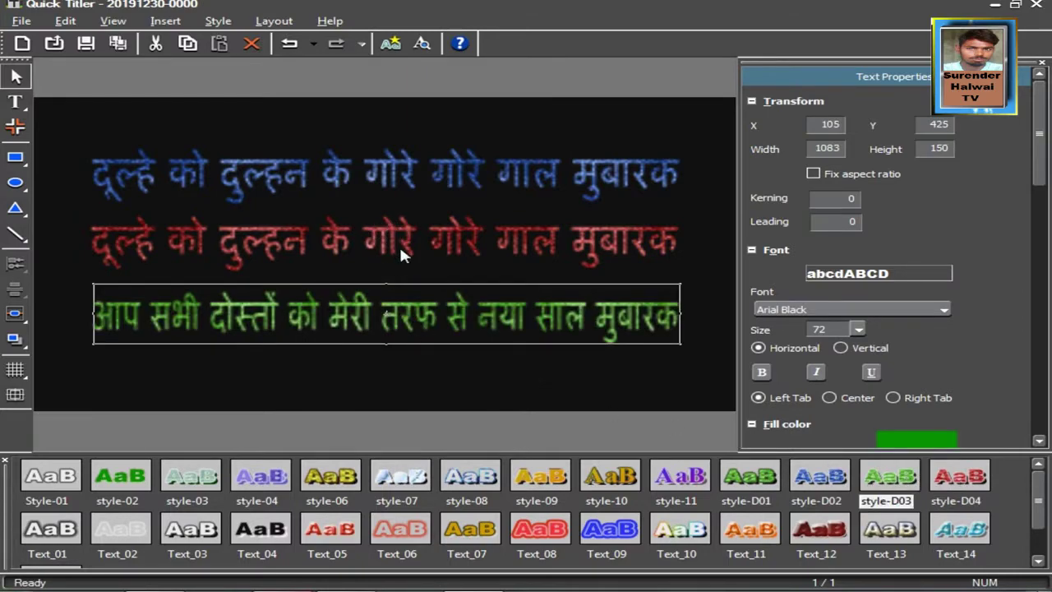
Save and close the title, and move its clip from the 1 T track to the start of the 1 VA track.
{"action": "left_click", "coordinate": [1036, 6]}
{"action": "left_click", "coordinate": [415, 323]}
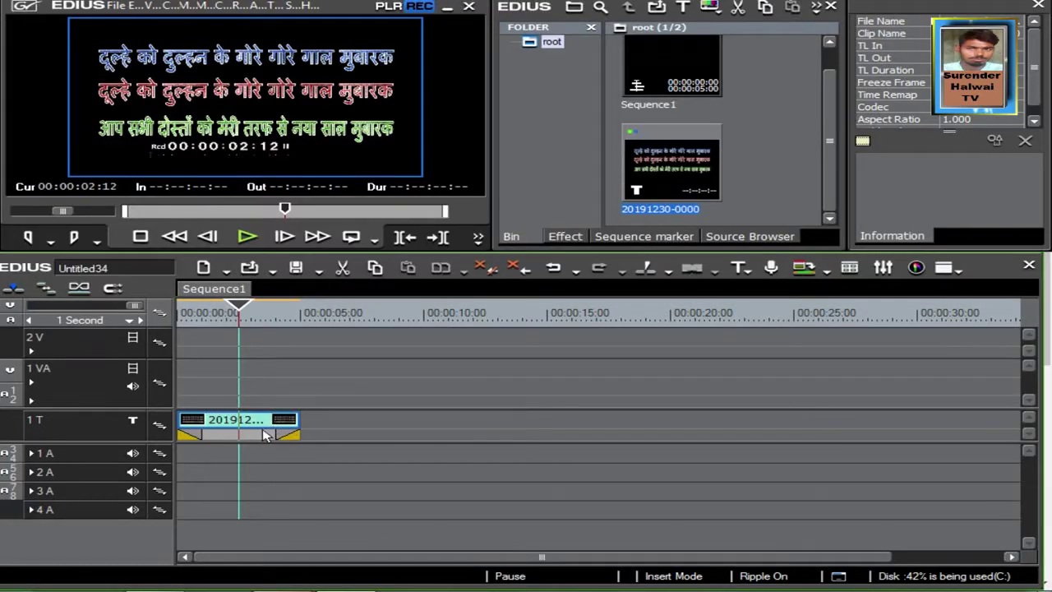
{"action": "left_click_drag", "start_coordinate": [243, 421], "coordinate": [246, 374]}
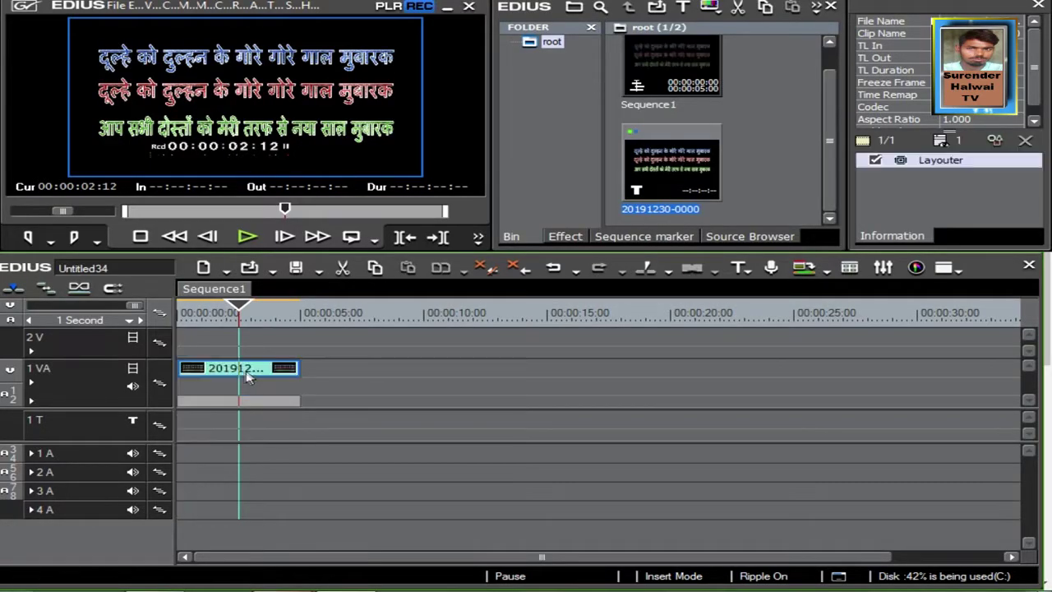
Switch to overwrite mode and add a Color Matte right after the title clip at 00:00:05:00 on the 1 VA track.
{"action": "key", "text": "Insert"}
{"action": "left_click", "coordinate": [294, 311]}
{"action": "left_click", "coordinate": [739, 267]}
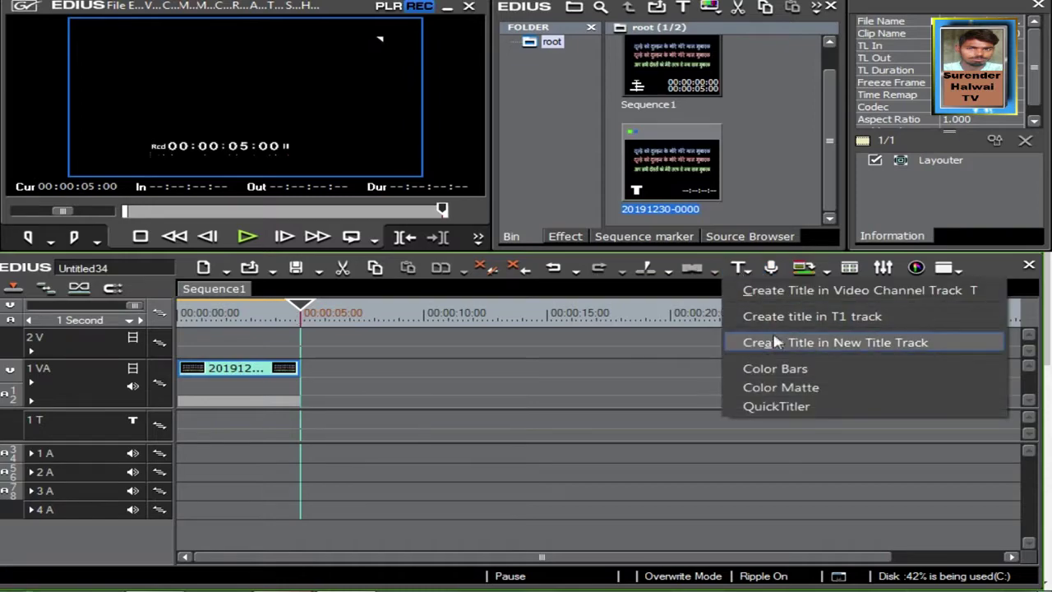
{"action": "left_click", "coordinate": [756, 386]}
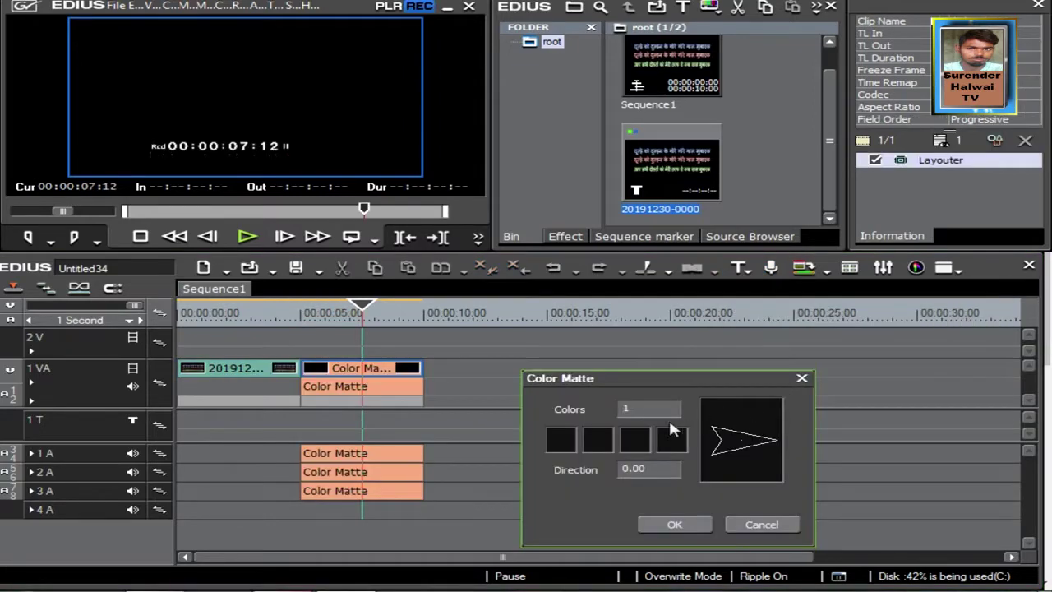
Set the Color Matte's first color to purple (Red 165, Green -49, Blue 217).
{"action": "left_click", "coordinate": [552, 442]}
{"action": "left_click", "coordinate": [759, 403]}
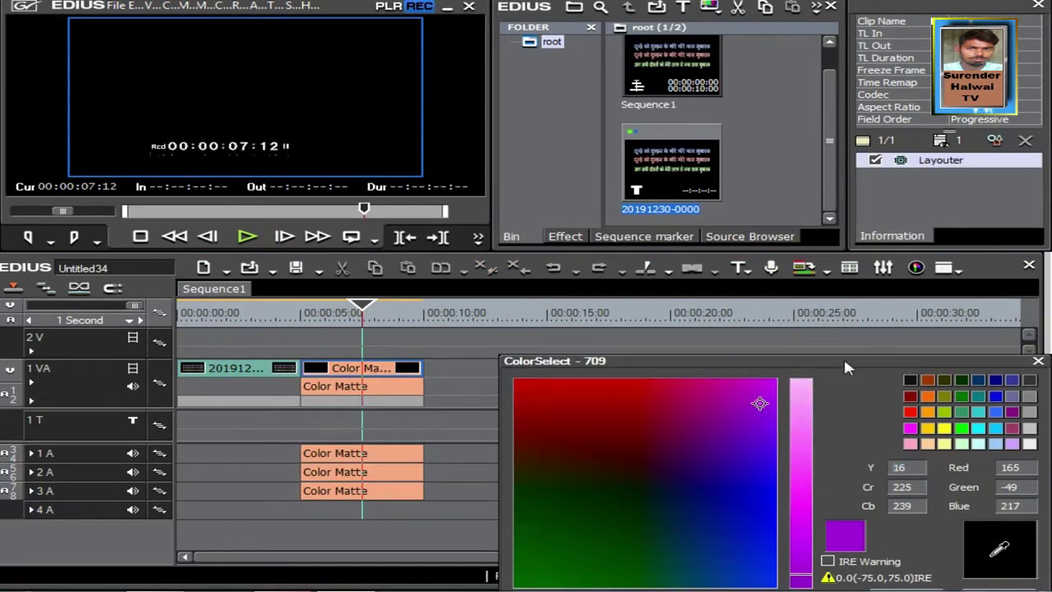
{"action": "left_click_drag", "start_coordinate": [846, 368], "coordinate": [755, 283]}
{"action": "left_click", "coordinate": [820, 495]}
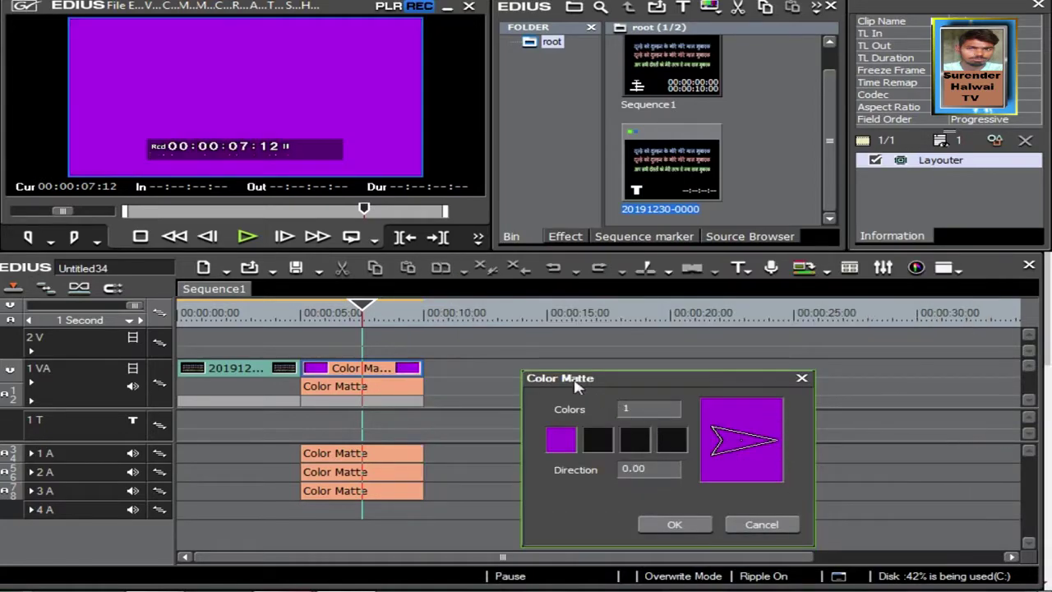
Set the Color Matte's fourth and first colors to magenta (Red 273, Green 39, Blue 261).
{"action": "left_click", "coordinate": [672, 442]}
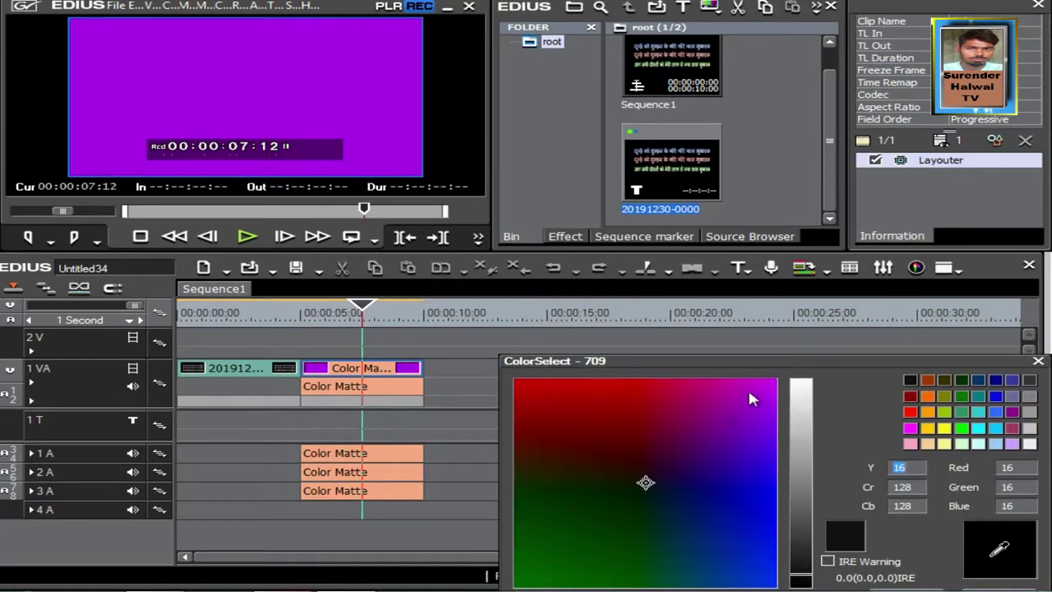
{"action": "left_click", "coordinate": [910, 427]}
{"action": "left_click_drag", "start_coordinate": [844, 360], "coordinate": [751, 258]}
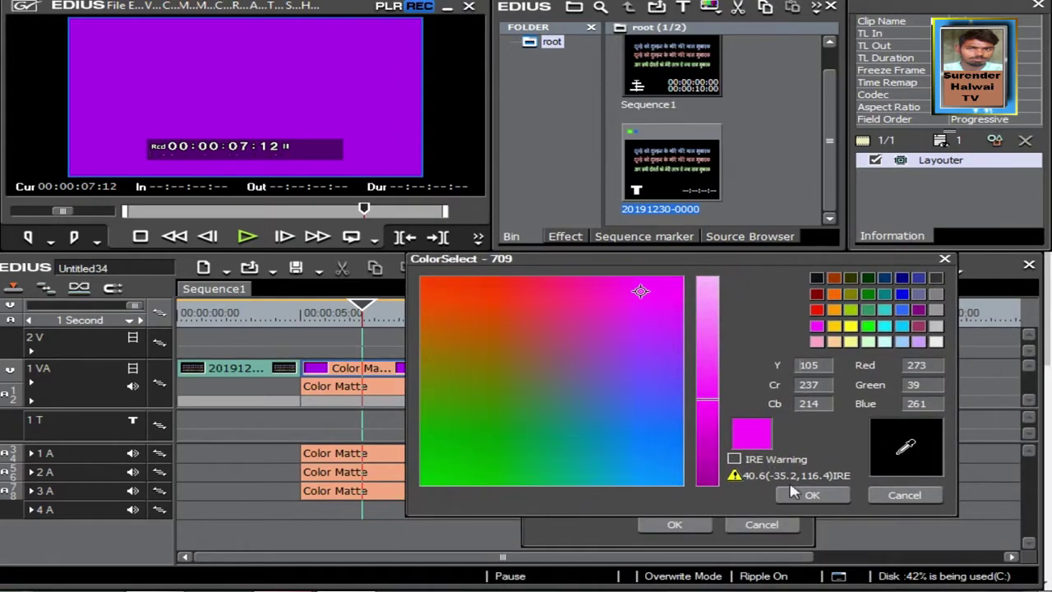
{"action": "left_click", "coordinate": [793, 491]}
{"action": "left_click", "coordinate": [562, 442]}
{"action": "left_click", "coordinate": [911, 427]}
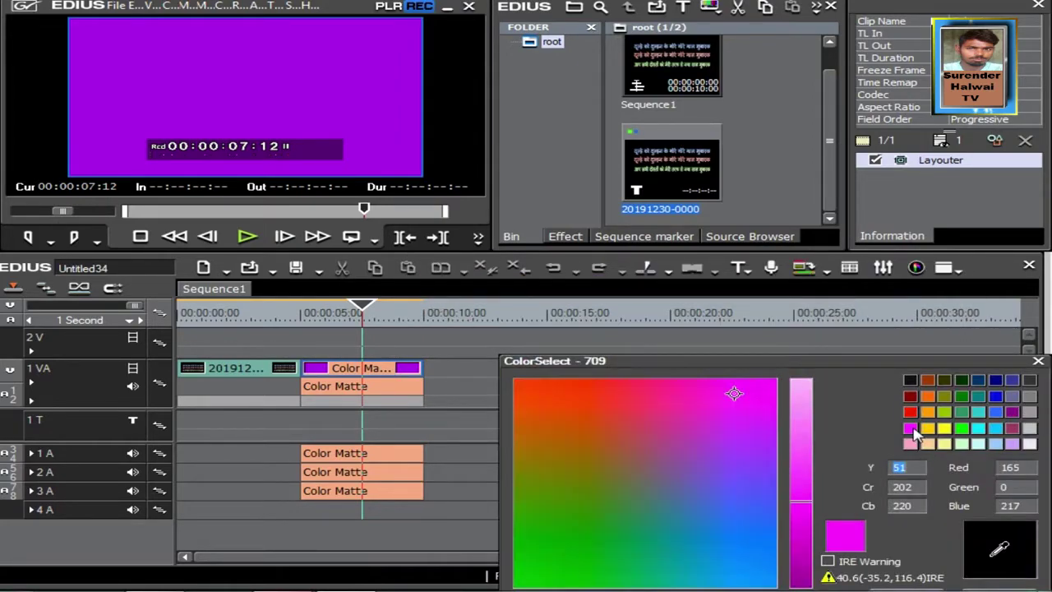
{"action": "left_click", "coordinate": [912, 429]}
{"action": "left_click_drag", "start_coordinate": [846, 359], "coordinate": [791, 274]}
{"action": "left_click", "coordinate": [850, 511]}
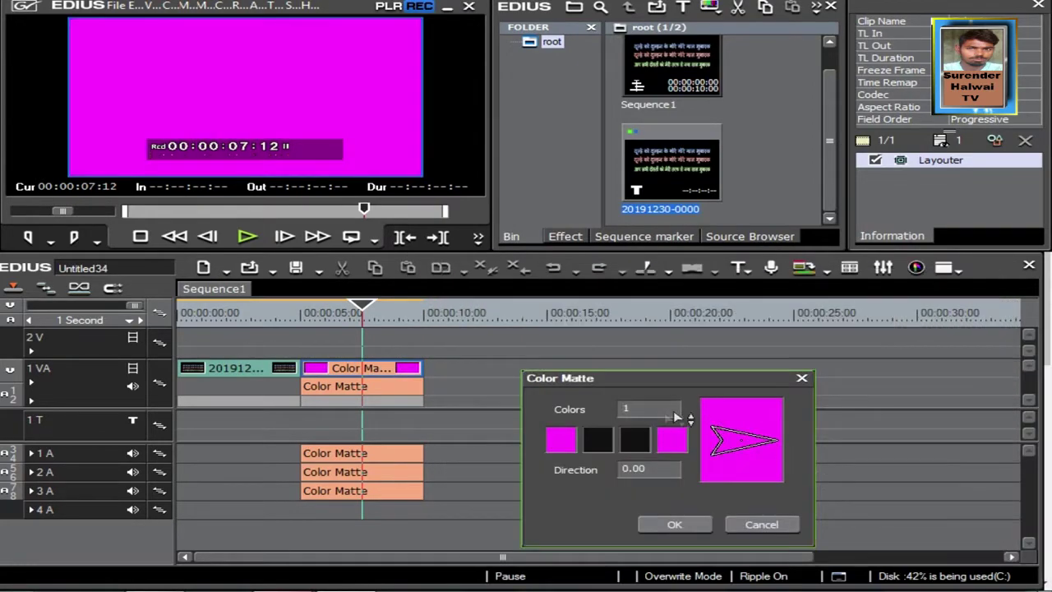
Set the Color Matte's second and third colors to yellow (Red 258, Green 237, Blue 23).
{"action": "left_click", "coordinate": [598, 444]}
{"action": "left_click", "coordinate": [943, 428]}
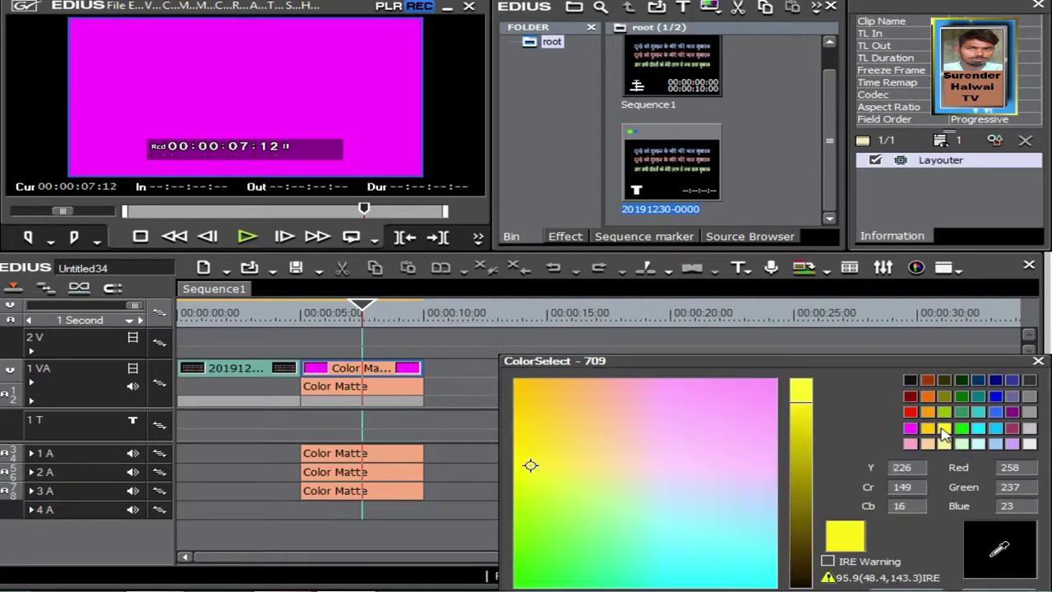
{"action": "left_click_drag", "start_coordinate": [861, 369], "coordinate": [669, 292]}
{"action": "left_click", "coordinate": [762, 523]}
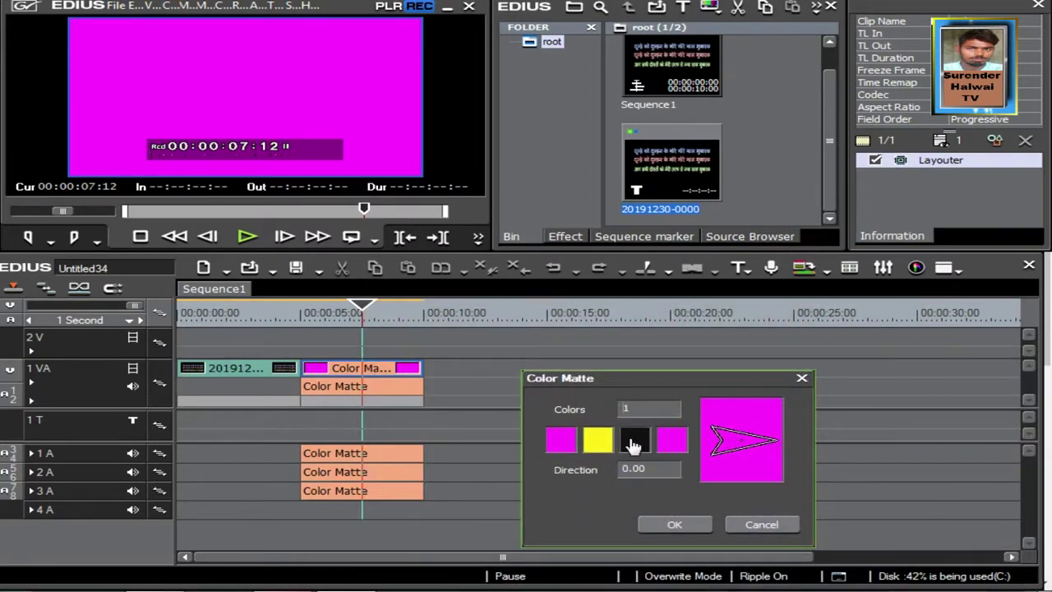
{"action": "left_click", "coordinate": [633, 444]}
{"action": "left_click", "coordinate": [944, 435]}
{"action": "left_click_drag", "start_coordinate": [867, 368], "coordinate": [726, 246]}
{"action": "left_click", "coordinate": [761, 475]}
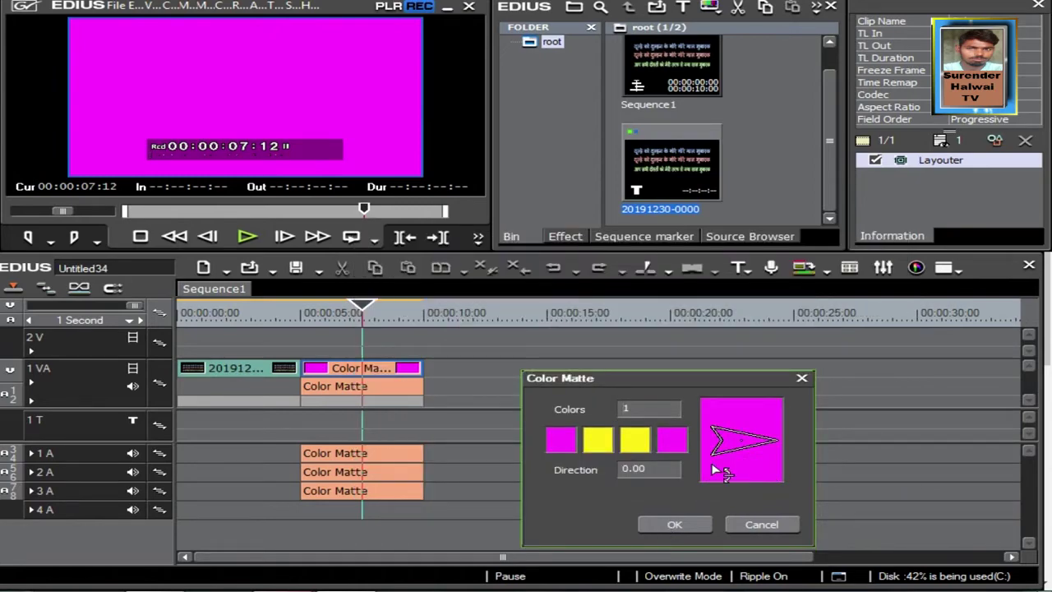
Use 4 colors in the Color Matte, tilt the gradient diagonally from upper left to lower right, and apply the settings.
{"action": "scroll", "coordinate": [641, 413], "scroll_direction": "up", "scroll_amount": 2}
{"action": "scroll", "coordinate": [644, 413], "scroll_direction": "up", "scroll_amount": 1}
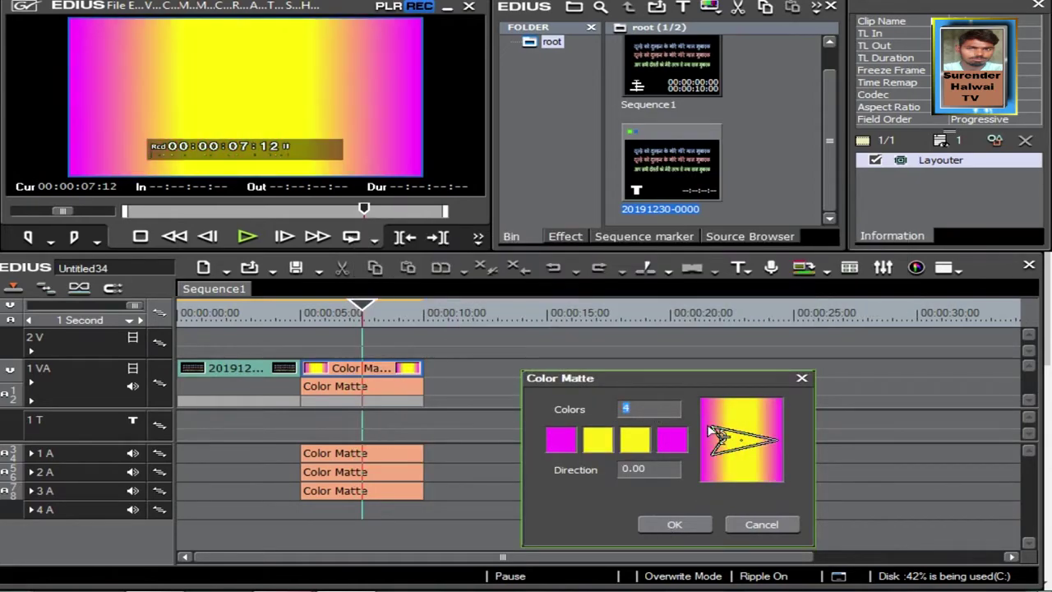
{"action": "left_click_drag", "start_coordinate": [768, 444], "coordinate": [767, 465]}
{"action": "left_click", "coordinate": [690, 526]}
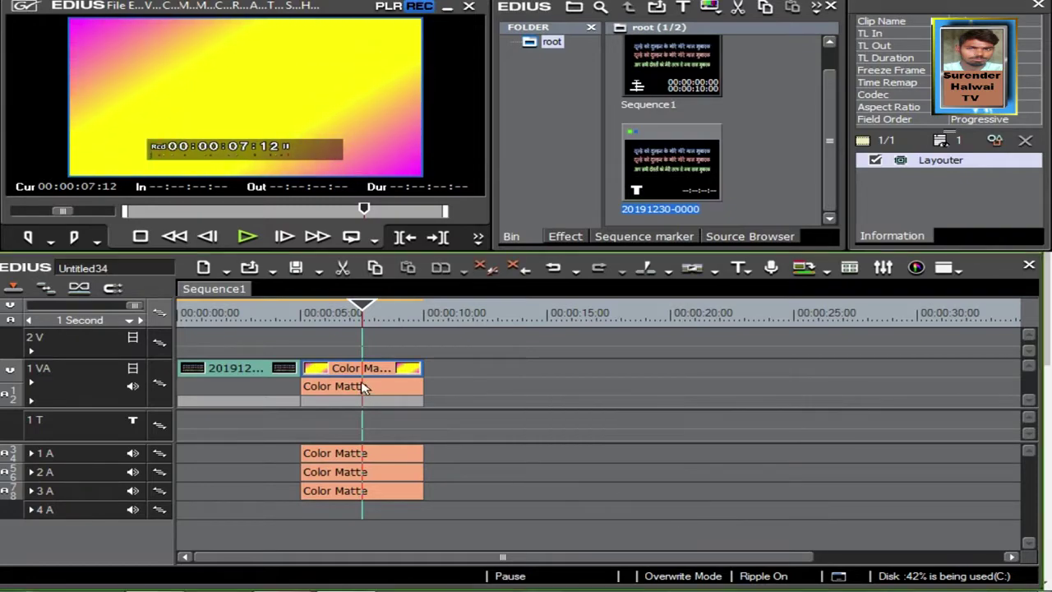
Move the title clip up to the 2 V track, and shift the Color Matte to the start of 1 VA beneath it.
{"action": "left_click_drag", "start_coordinate": [258, 367], "coordinate": [260, 337]}
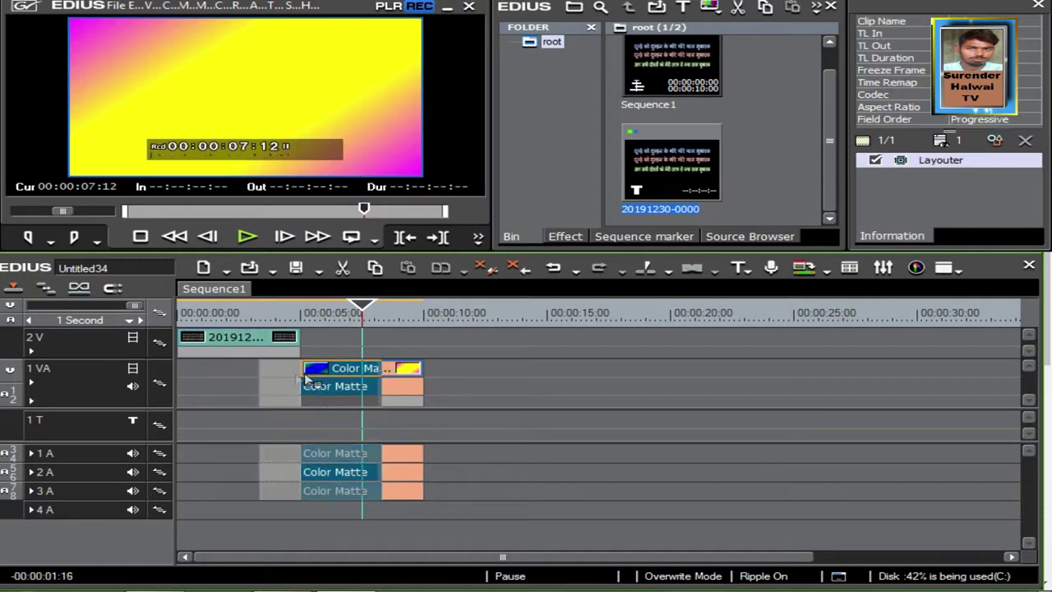
{"action": "left_click_drag", "start_coordinate": [226, 375], "coordinate": [225, 369]}
{"action": "left_click", "coordinate": [237, 306]}
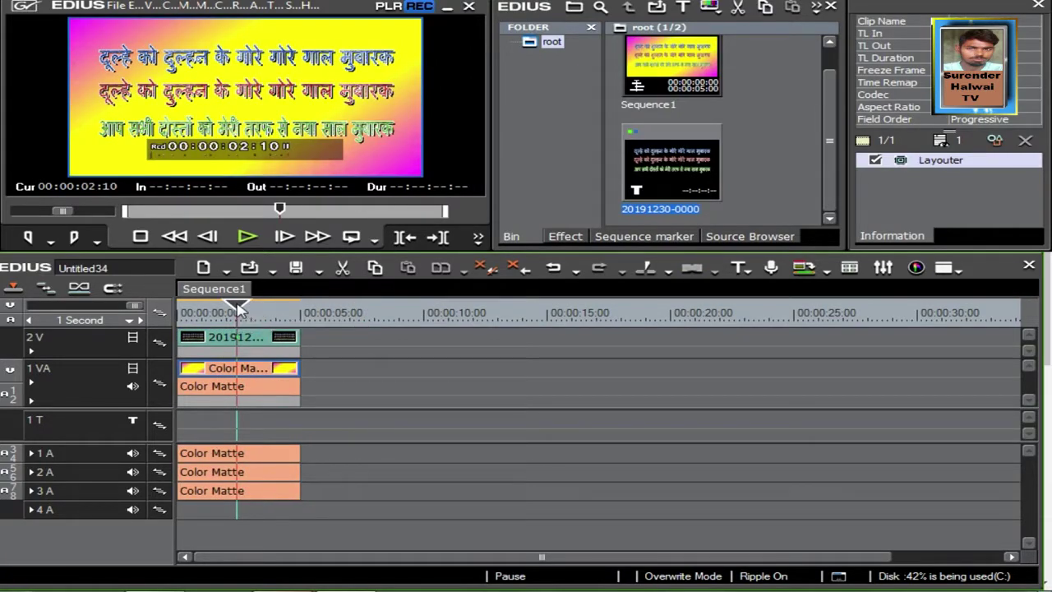
Add three V tracks above the 2 V track, creating room for further overlays.
{"action": "right_click", "coordinate": [64, 343]}
{"action": "mouse_move", "coordinate": [315, 464]}
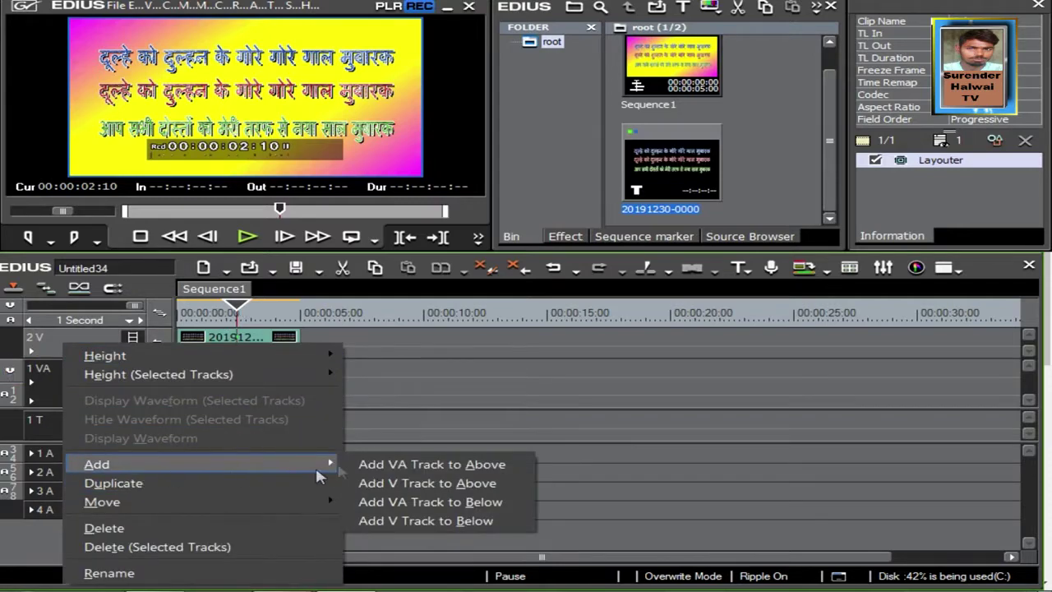
{"action": "left_click", "coordinate": [411, 482]}
{"action": "left_click", "coordinate": [400, 460]}
{"action": "right_click", "coordinate": [74, 337]}
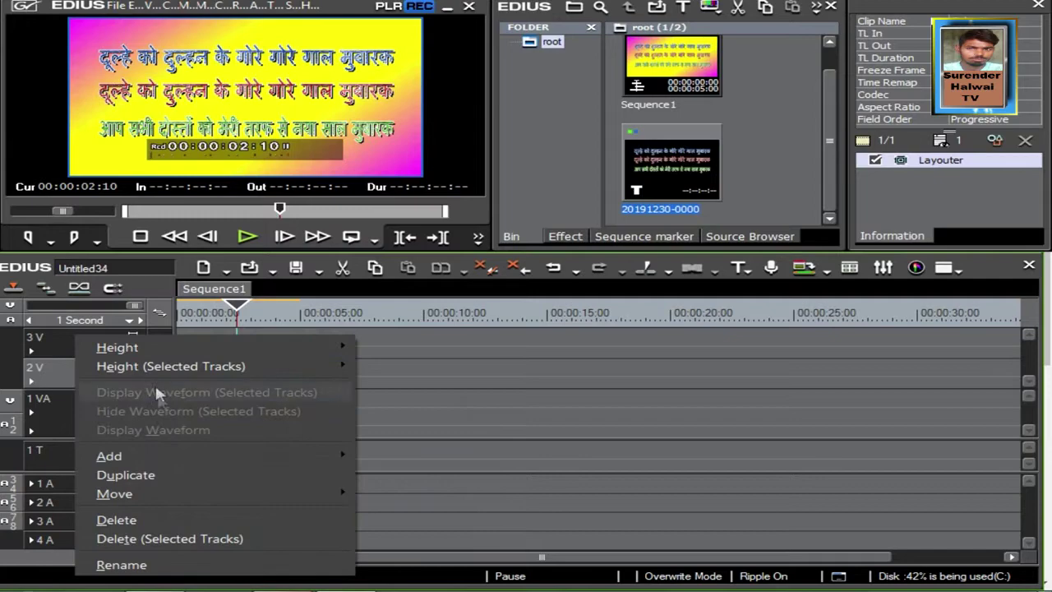
{"action": "mouse_move", "coordinate": [329, 456]}
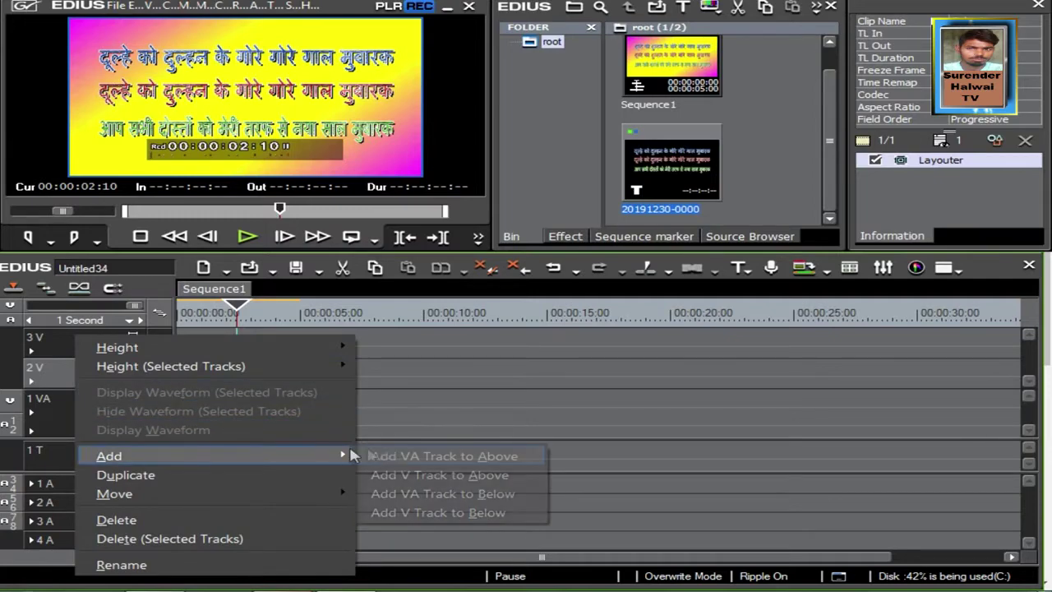
{"action": "left_click", "coordinate": [427, 474]}
{"action": "left_click", "coordinate": [387, 456]}
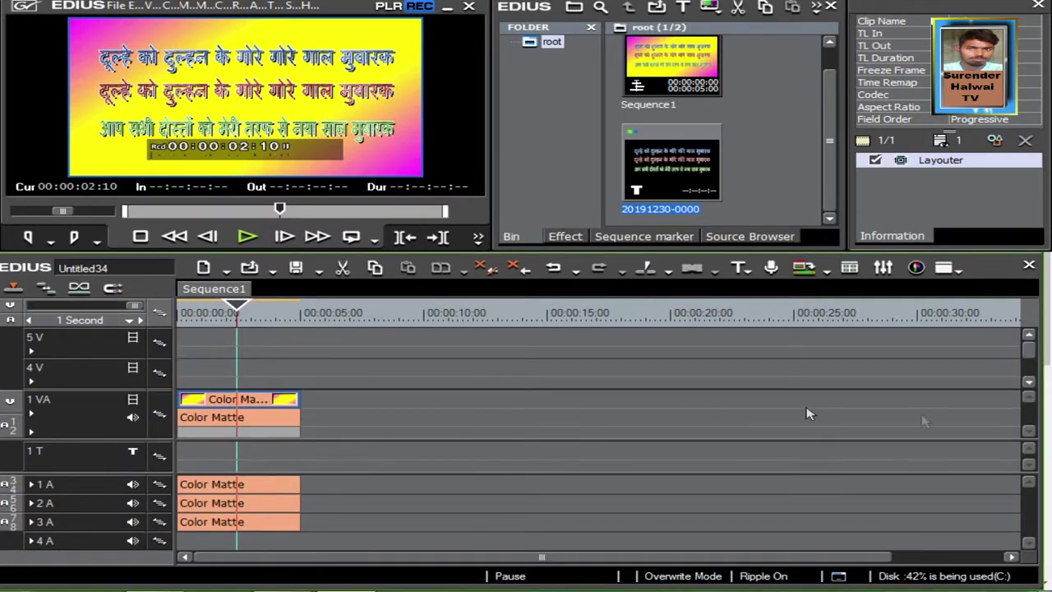
Enlarge the timeline area and preview the title over the gradient in full screen.
{"action": "left_click_drag", "start_coordinate": [508, 249], "coordinate": [507, 198]}
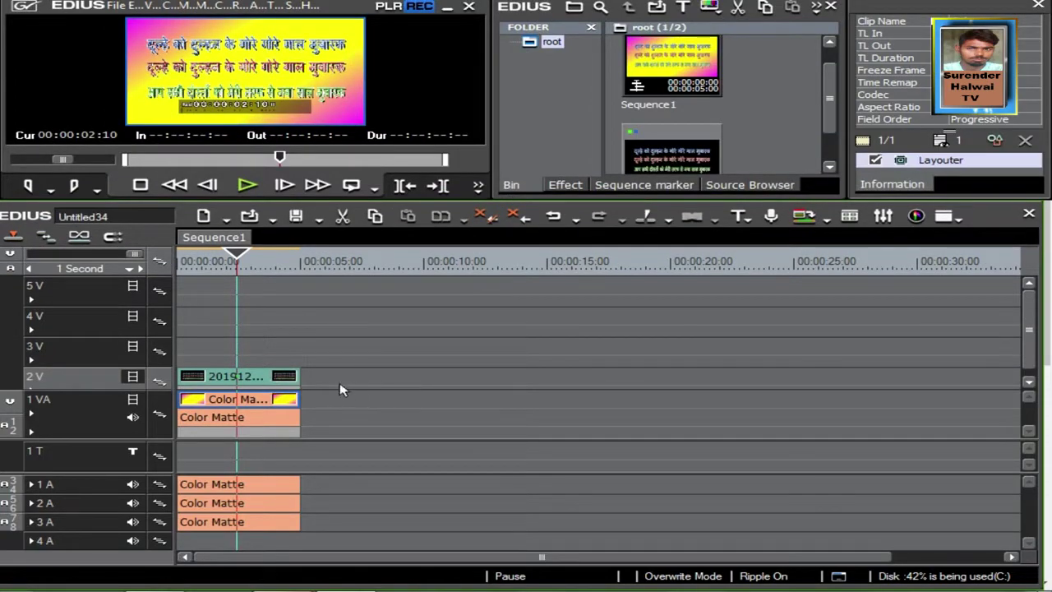
{"action": "double_click", "coordinate": [263, 86]}
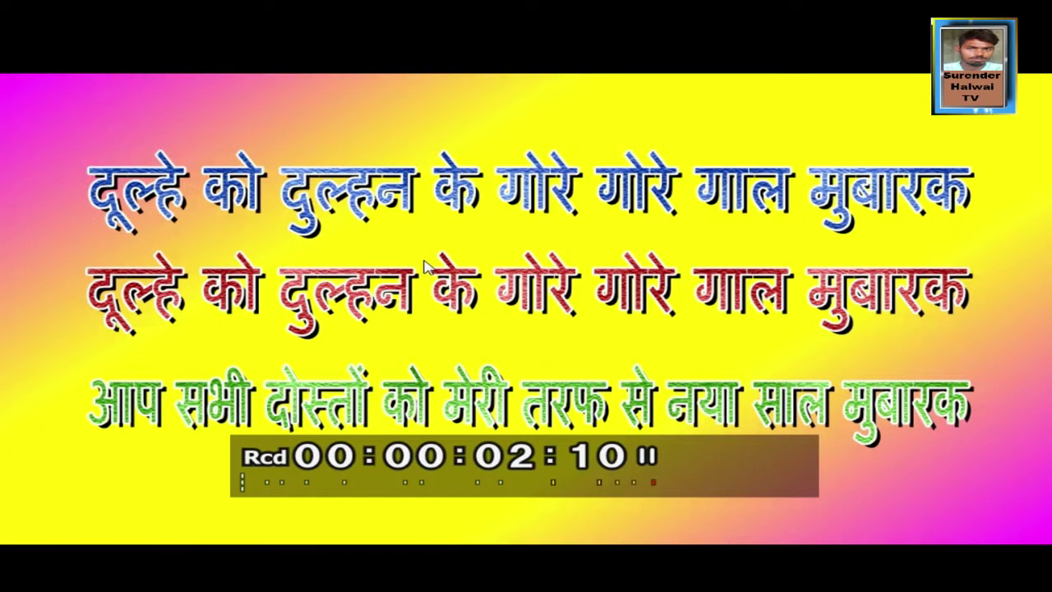
{"action": "key", "text": "Escape"}
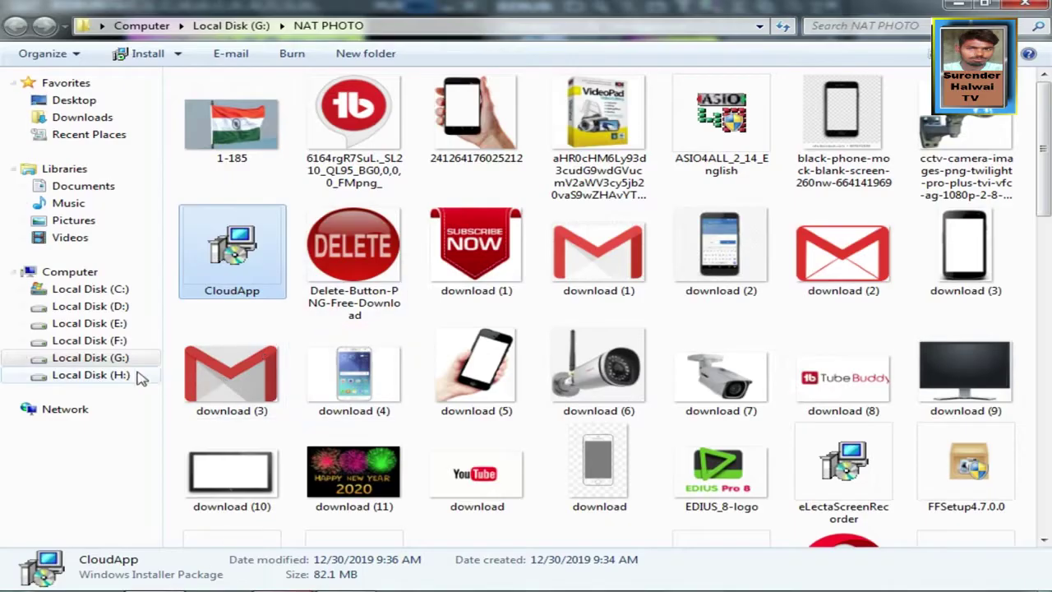
In Windows Explorer, open the FREM folder on Local Disk (G:).
{"action": "left_click", "coordinate": [136, 375]}
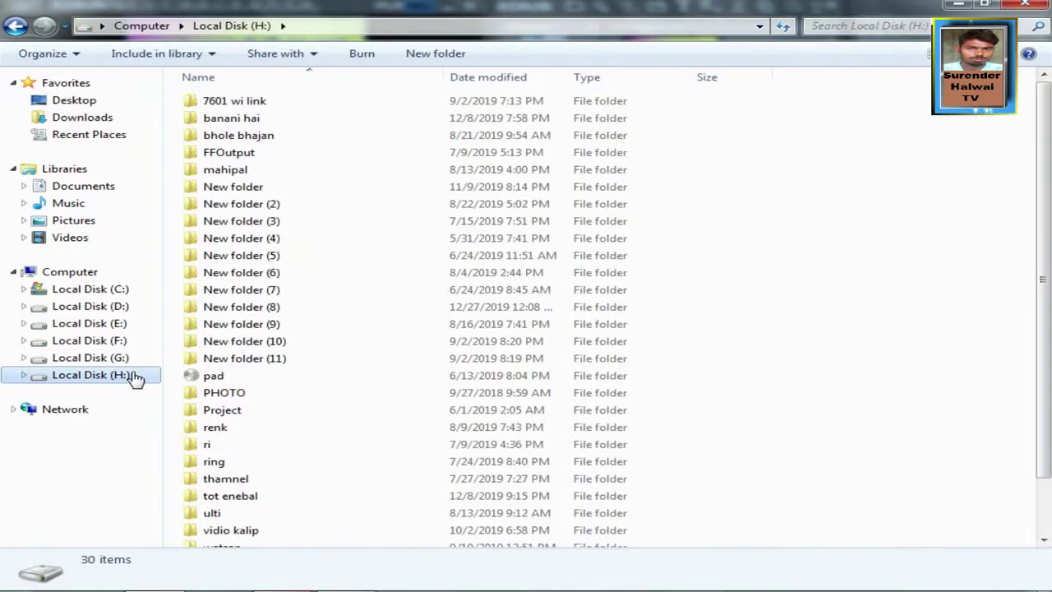
{"action": "left_click", "coordinate": [125, 360]}
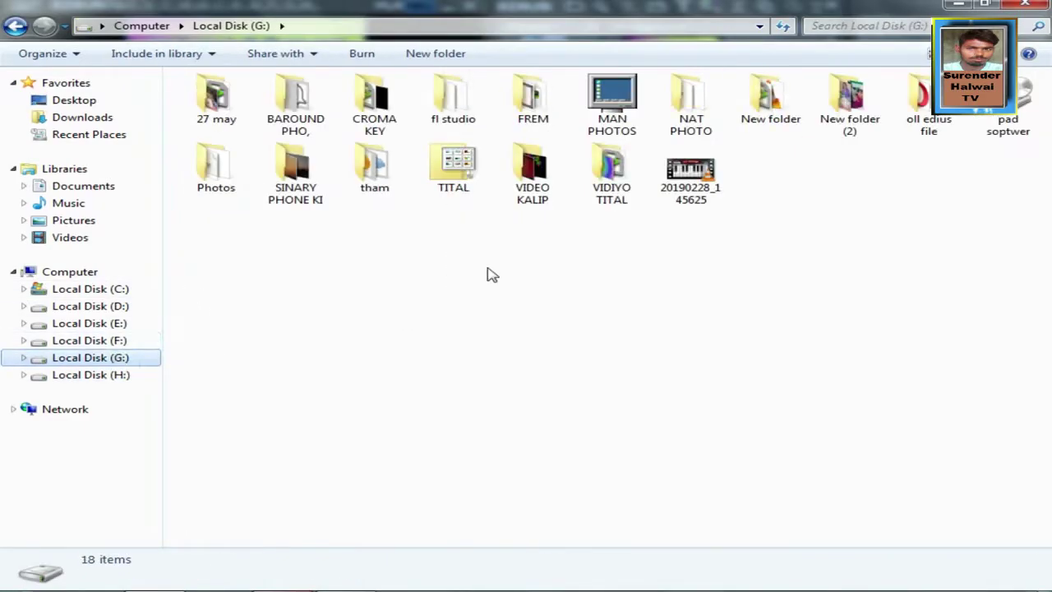
{"action": "left_click", "coordinate": [532, 115]}
{"action": "double_click", "coordinate": [532, 113]}
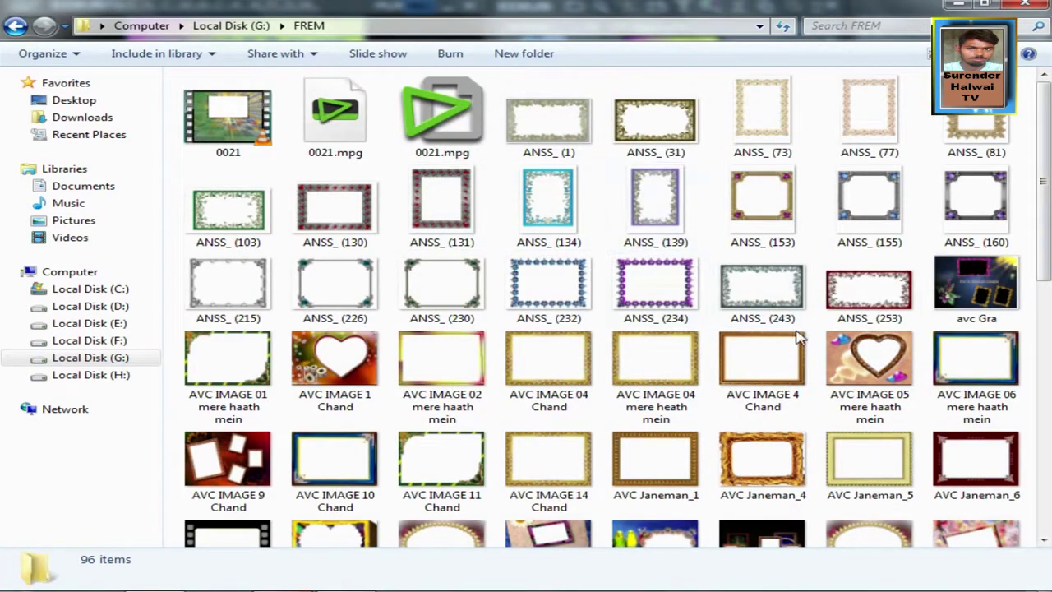
Preview the frame image AVC IMAGE 02 mere haath mein and place it at the start of the 3 V track.
{"action": "double_click", "coordinate": [433, 345]}
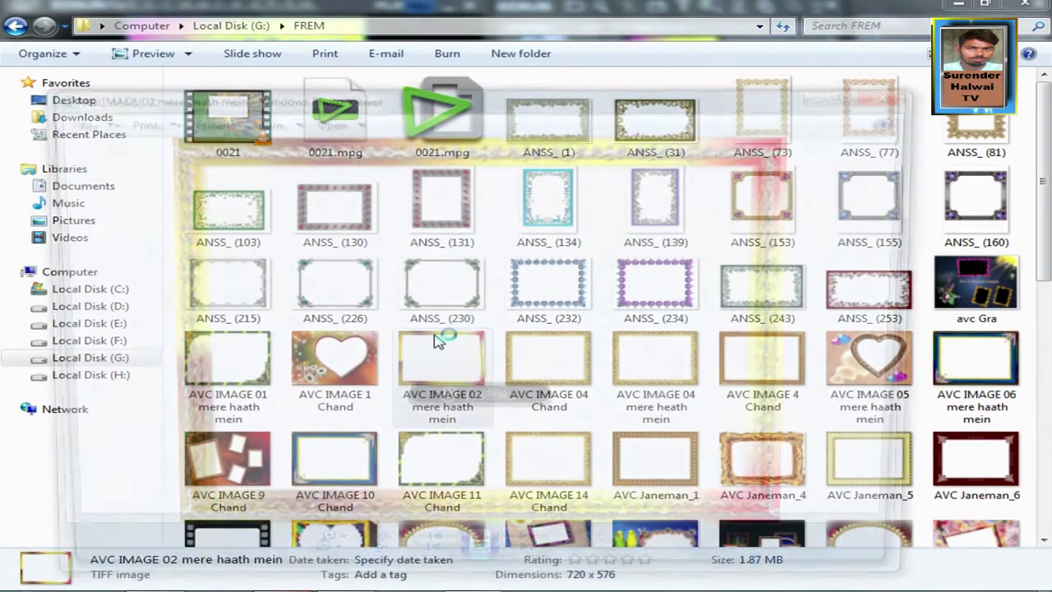
{"action": "left_click", "coordinate": [895, 93]}
{"action": "scroll", "coordinate": [444, 370], "scroll_direction": "down", "scroll_amount": 1}
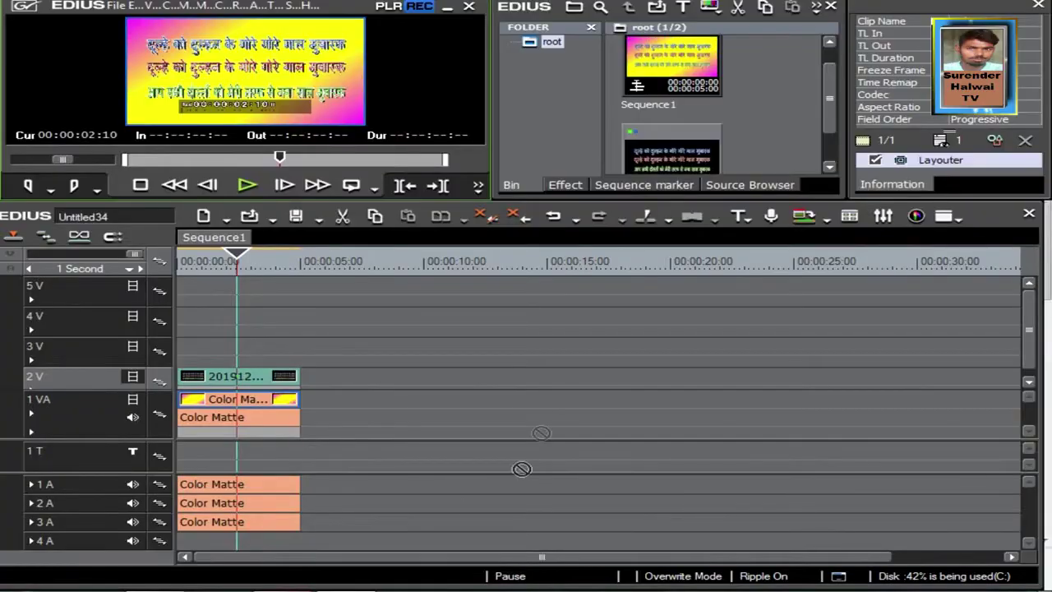
{"action": "left_click_drag", "start_coordinate": [522, 469], "coordinate": [196, 360]}
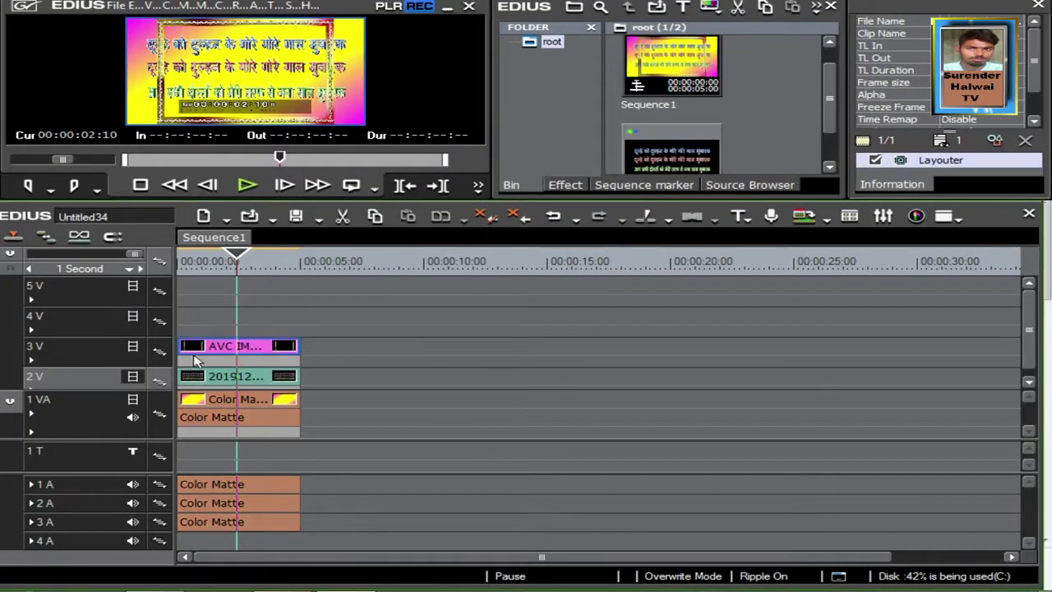
Turn on Ignore pixel aspect in the Layouter to stretch the frame clip across the picture, and preview it in full screen.
{"action": "double_click", "coordinate": [939, 160]}
{"action": "scroll", "coordinate": [811, 155], "scroll_direction": "down", "scroll_amount": 5}
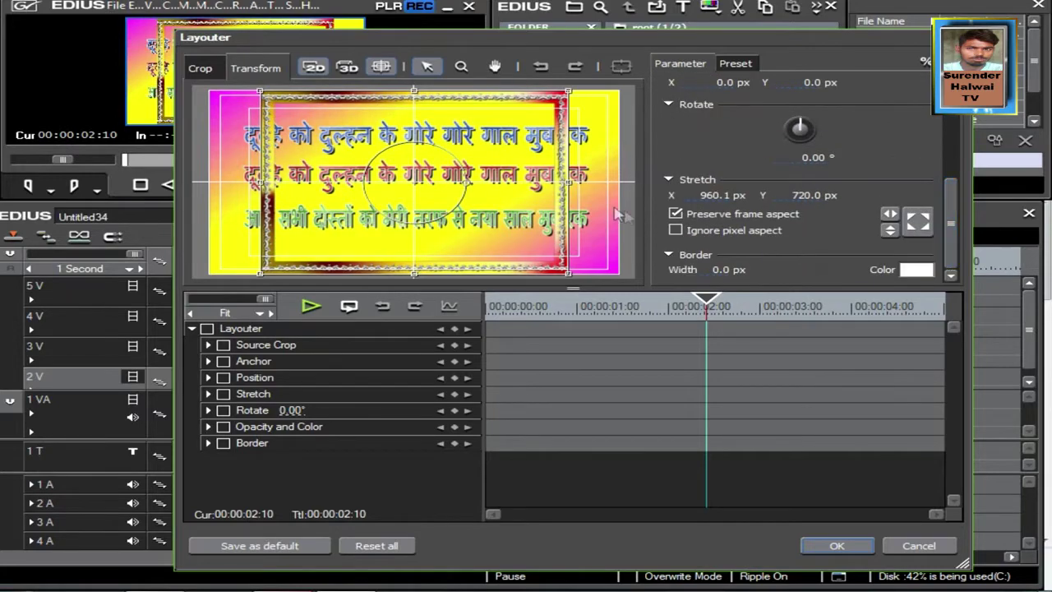
{"action": "left_click", "coordinate": [674, 231]}
{"action": "left_click", "coordinate": [831, 543]}
{"action": "double_click", "coordinate": [287, 65]}
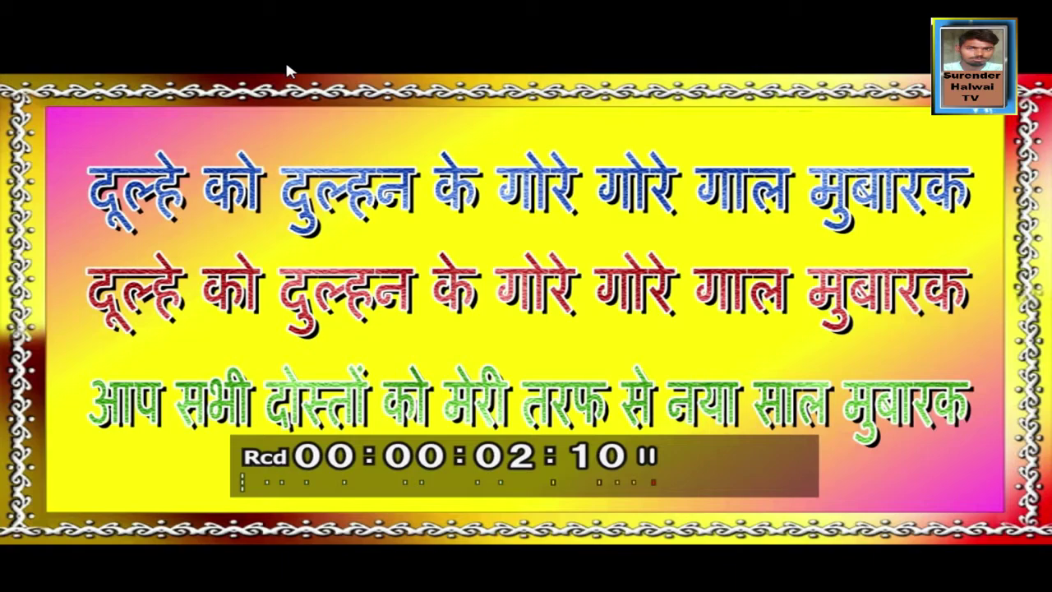
{"action": "double_click", "coordinate": [588, 343]}
Create a new title in the T1 track at 00:00:05:00.
{"action": "left_click", "coordinate": [750, 218]}
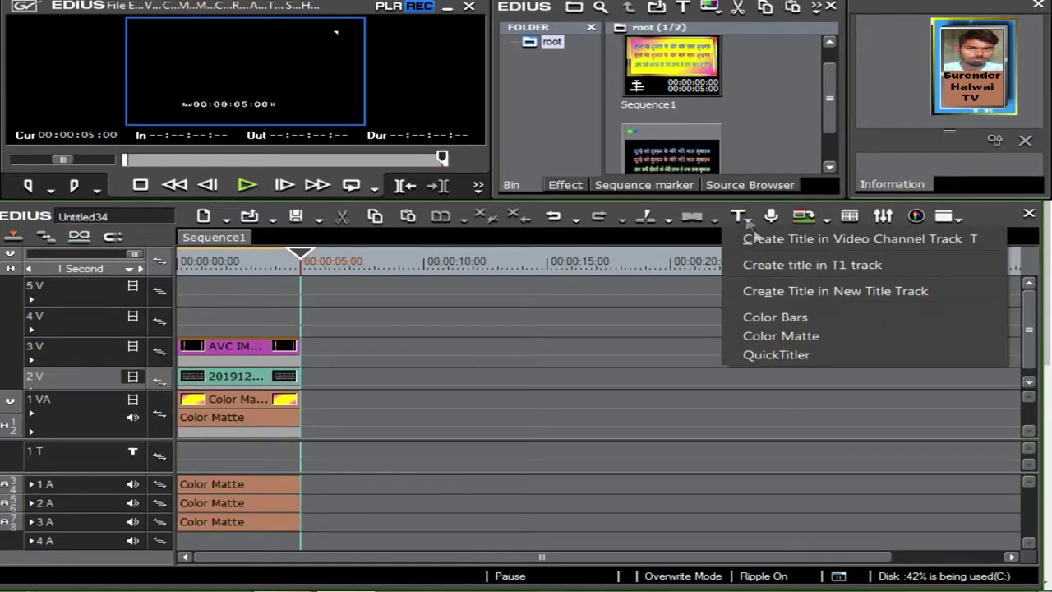
{"action": "left_click", "coordinate": [779, 266]}
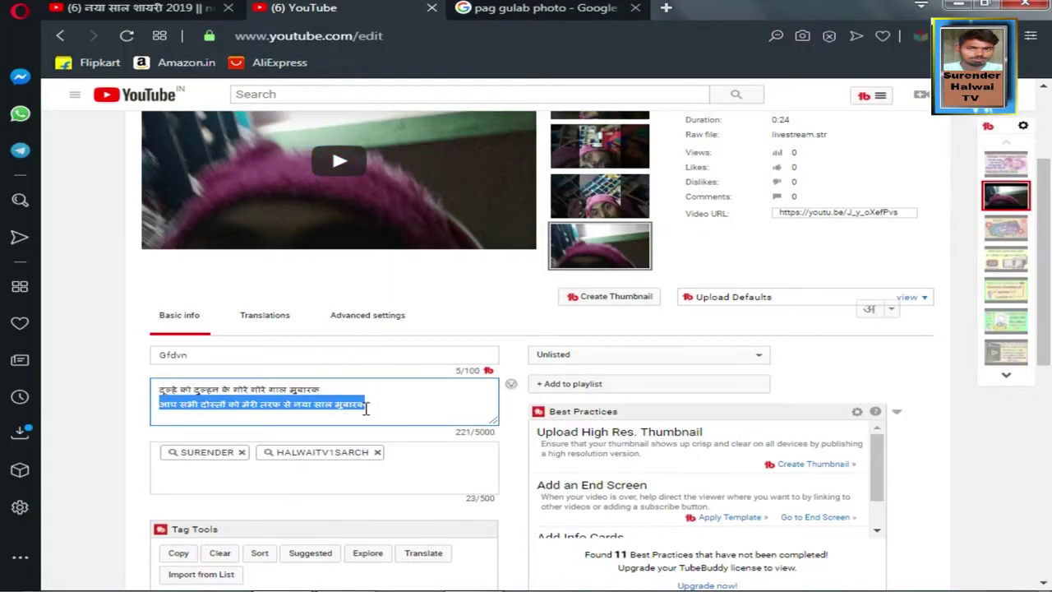
In the browser, reload the YouTube edit page and copy the description line "2019 का साल गुजारा है ख्वाब के साथ".
{"action": "left_click", "coordinate": [374, 411]}
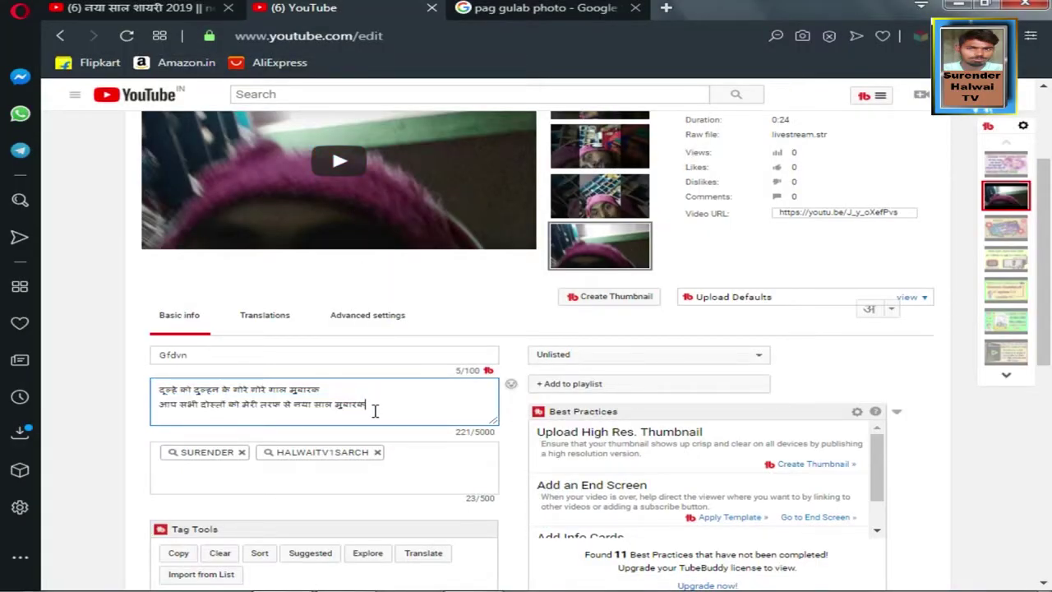
{"action": "left_click", "coordinate": [132, 36]}
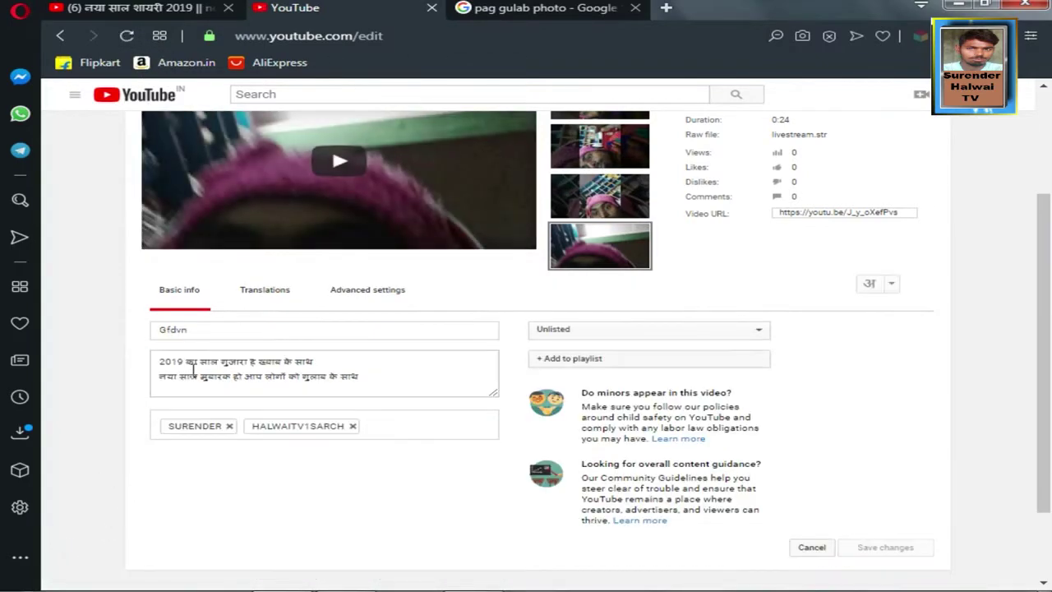
{"action": "left_click_drag", "start_coordinate": [316, 388], "coordinate": [174, 384]}
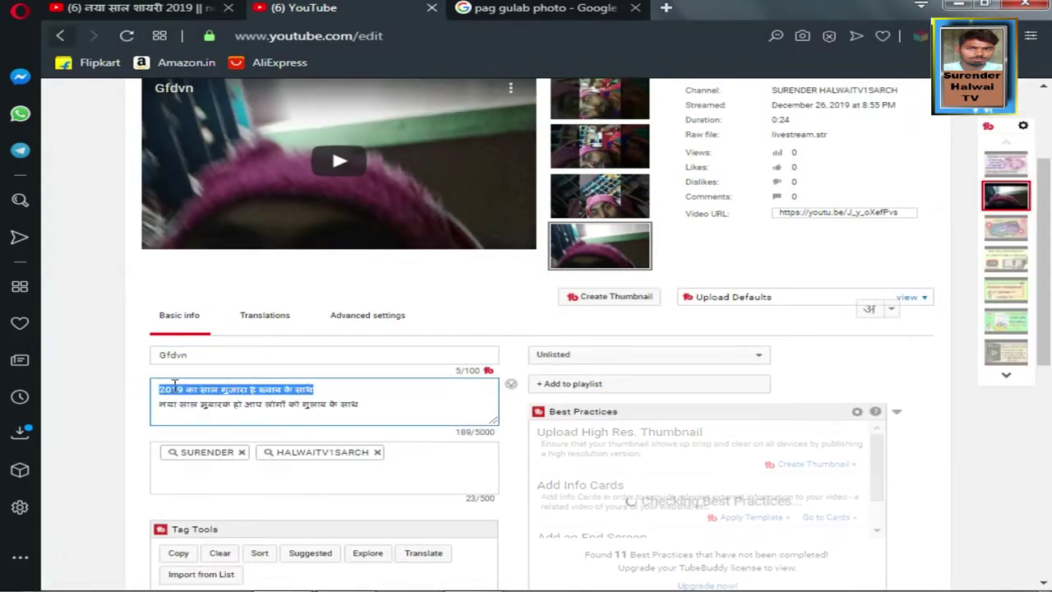
{"action": "left_click", "coordinate": [346, 395]}
{"action": "left_click_drag", "start_coordinate": [317, 389], "coordinate": [168, 390]}
{"action": "right_click", "coordinate": [166, 390]}
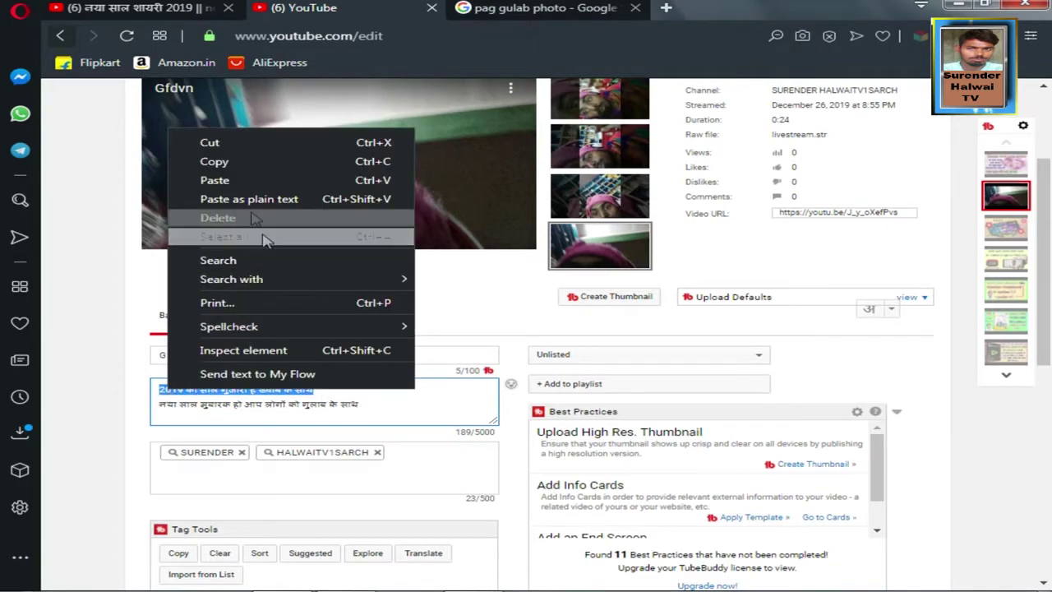
{"action": "left_click", "coordinate": [222, 158]}
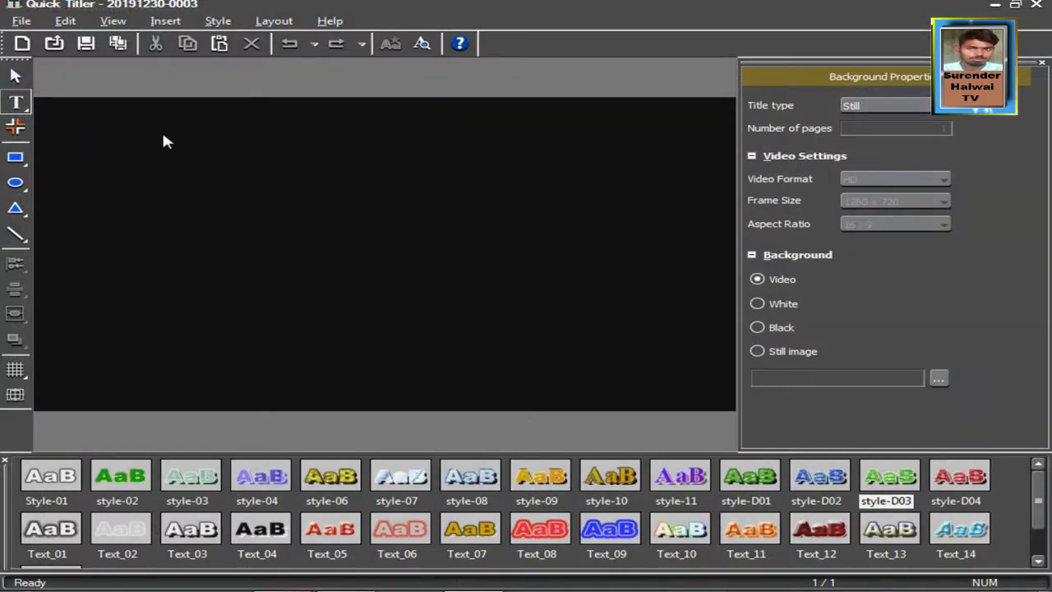
Paste the copied 2019 line near the top of the new Quick Titler title and move it toward the left edge.
{"action": "left_click", "coordinate": [162, 141]}
{"action": "key", "text": "ctrl+v"}
{"action": "left_click_drag", "start_coordinate": [1039, 138], "coordinate": [1038, 153]}
{"action": "left_click", "coordinate": [547, 200]}
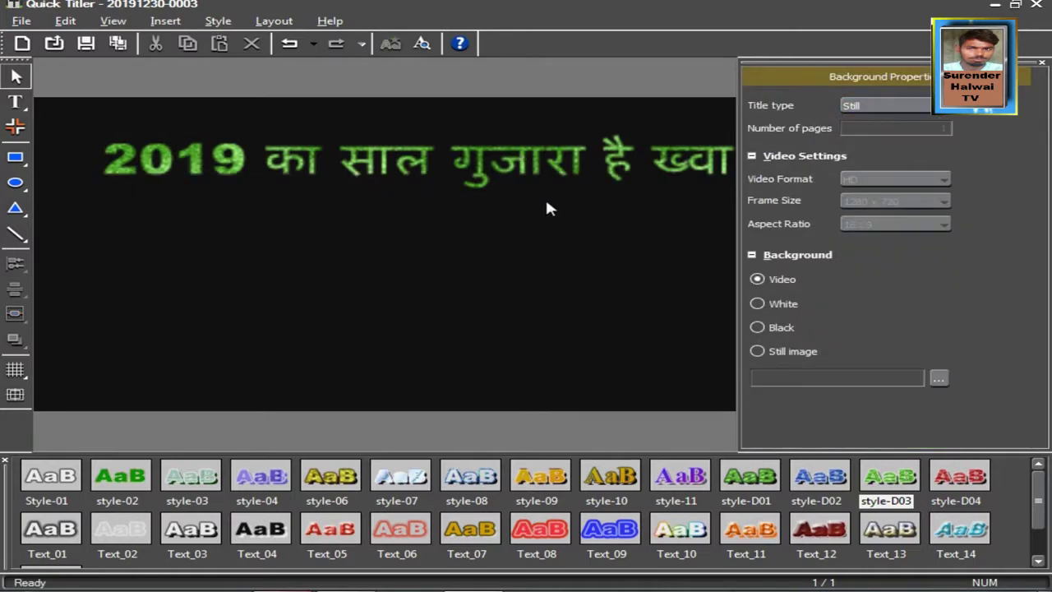
{"action": "left_click_drag", "start_coordinate": [557, 167], "coordinate": [510, 178]}
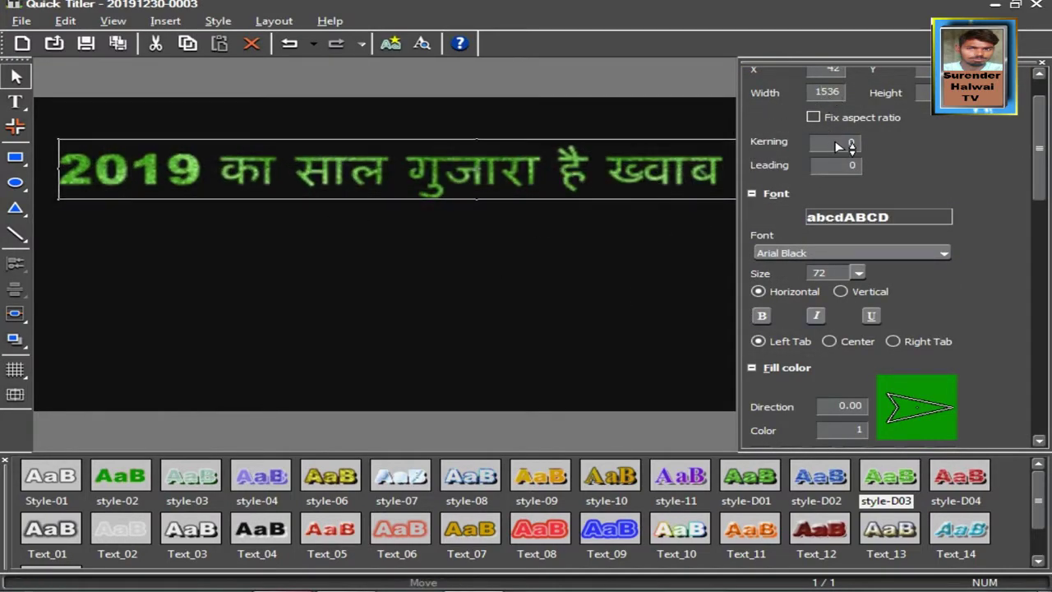
Narrow the pasted 2019 line by setting its width to 929.
{"action": "type", "text": "1000"}
{"action": "key", "text": "Return"}
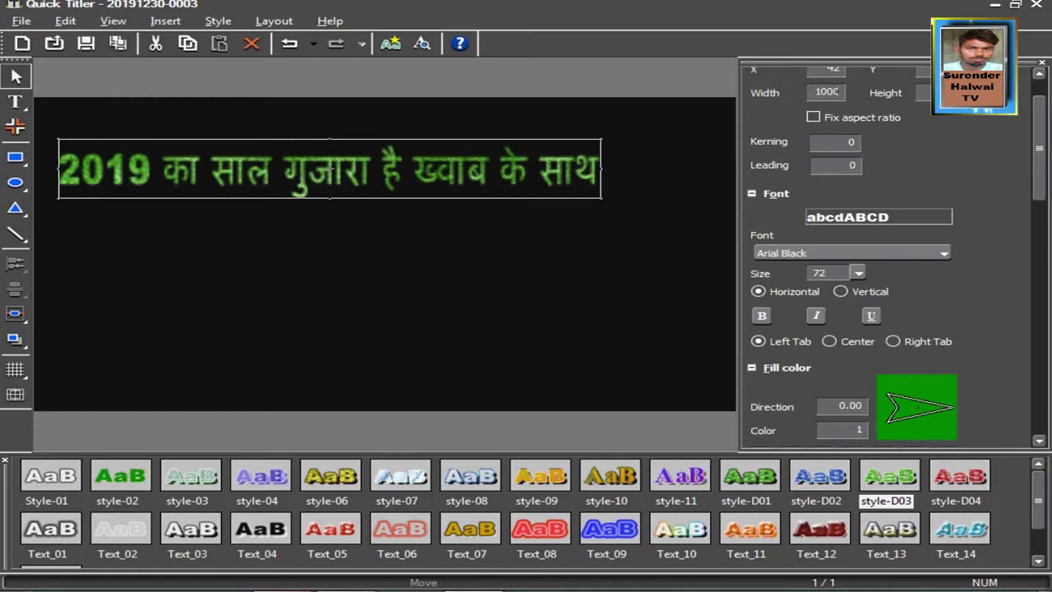
{"action": "key", "text": "Up"}
{"action": "key", "text": "Up"}
{"action": "key", "text": "Up"}
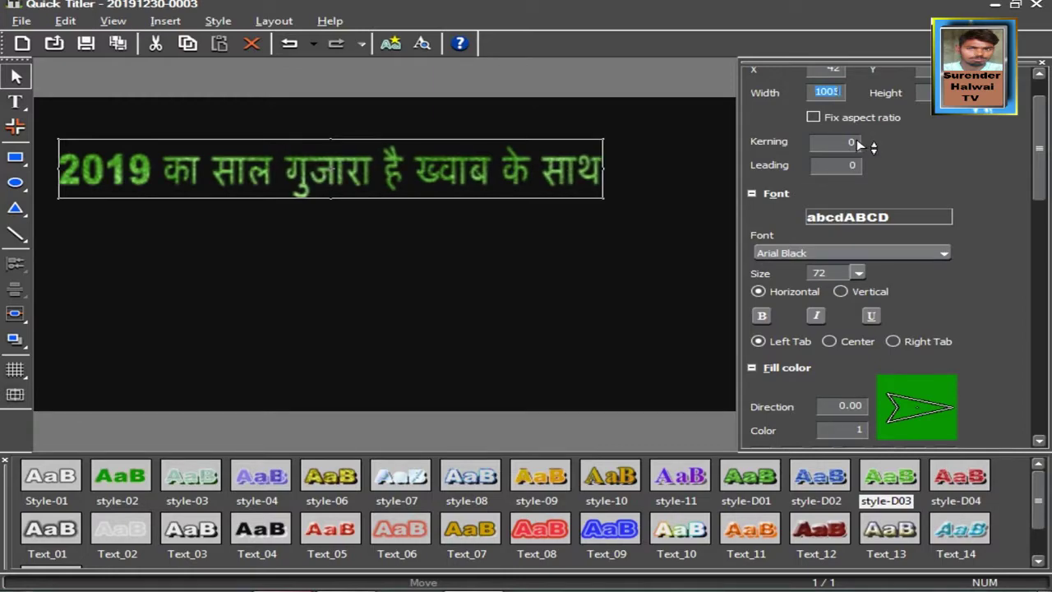
{"action": "key", "text": "Down"}
{"action": "key", "text": "Down"}
{"action": "key", "text": "Down"}
{"action": "key", "text": "Down"}
{"action": "key", "text": "Down"}
{"action": "key", "text": "Down"}
{"action": "key", "text": "Down"}
{"action": "key", "text": "Down"}
{"action": "key", "text": "Down"}
{"action": "key", "text": "Down"}
{"action": "key", "text": "Down"}
{"action": "key", "text": "Down"}
{"action": "key", "text": "Down"}
{"action": "key", "text": "Down"}
{"action": "key", "text": "Down"}
{"action": "key", "text": "Down"}
{"action": "key", "text": "Down"}
{"action": "key", "text": "Down"}
{"action": "key", "text": "Down"}
{"action": "key", "text": "Down"}
{"action": "left_click_drag", "start_coordinate": [857, 143], "coordinate": [857, 143]}
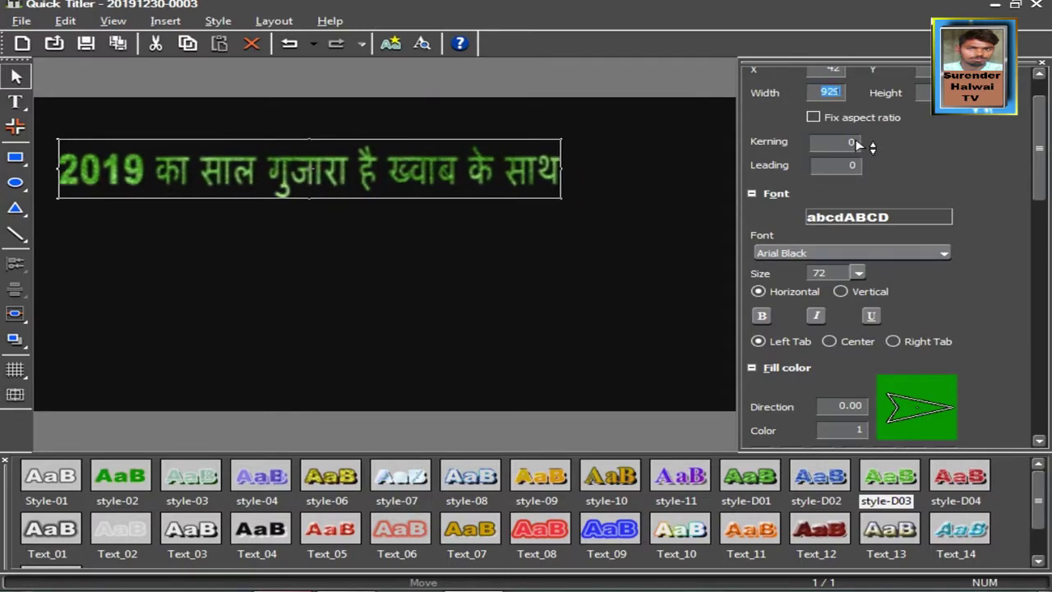
{"action": "left_click", "coordinate": [504, 239]}
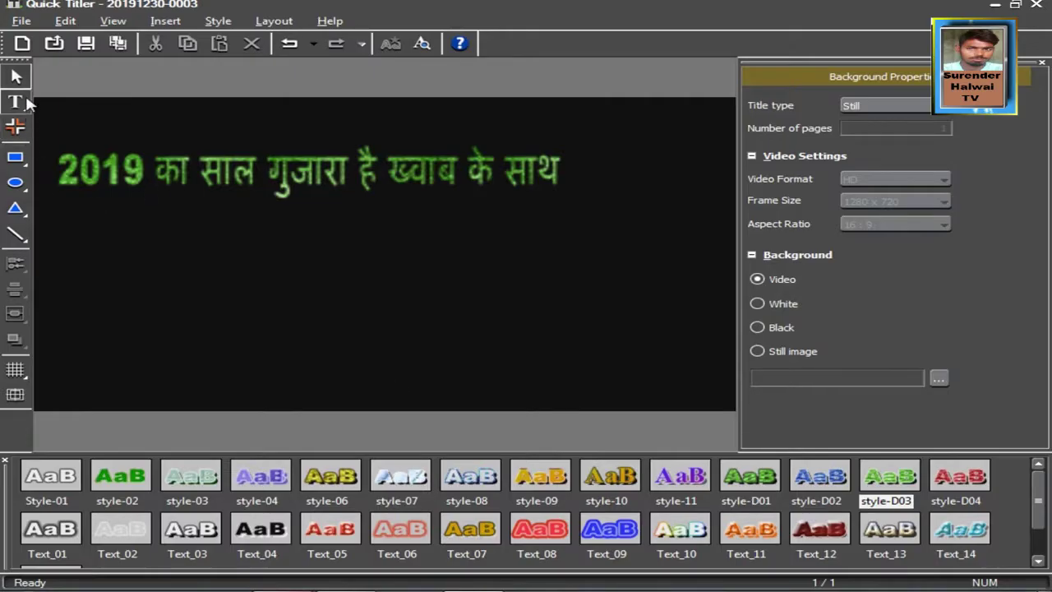
Paste the 2019 line again as a second text object below the first and set its width to 928.
{"action": "left_click", "coordinate": [26, 100]}
{"action": "left_click", "coordinate": [63, 199]}
{"action": "key", "text": "ctrl+v"}
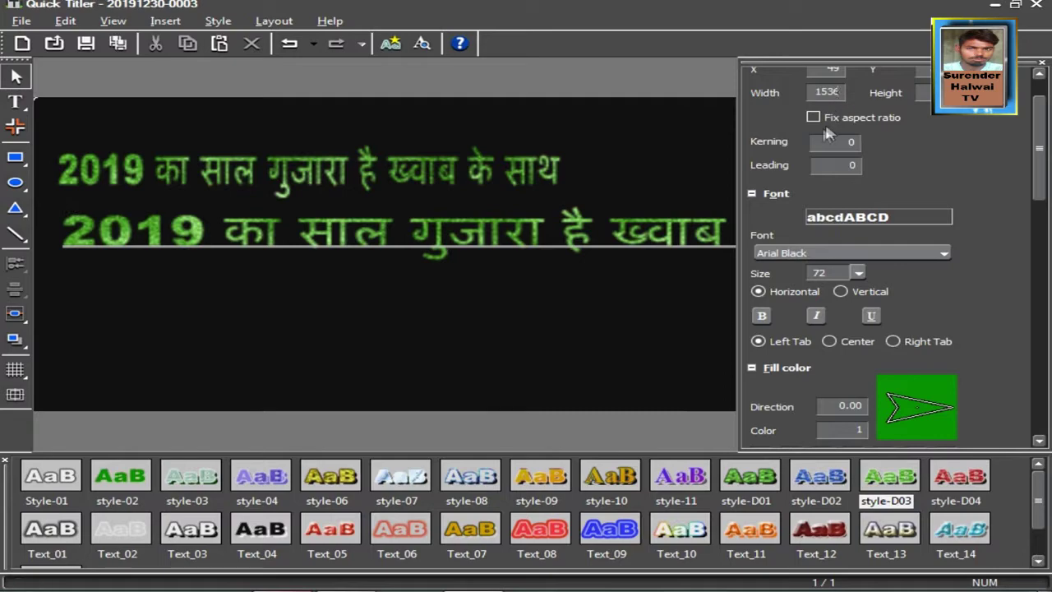
{"action": "key", "text": "BackSpace"}
{"action": "key", "text": "BackSpace"}
{"action": "key", "text": "BackSpace"}
{"action": "key", "text": "BackSpace"}
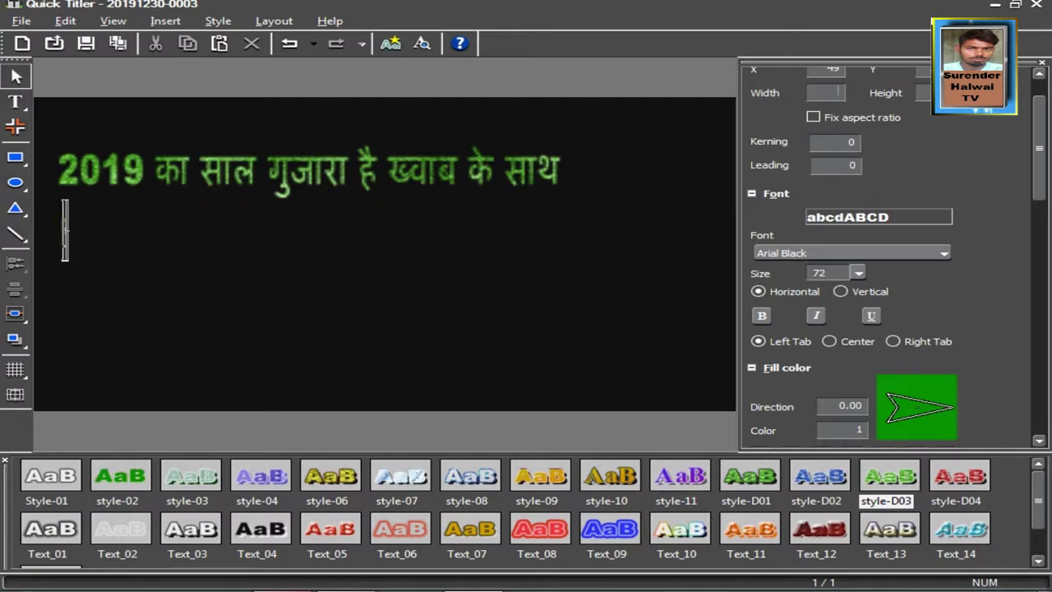
{"action": "key", "text": "ctrl+v"}
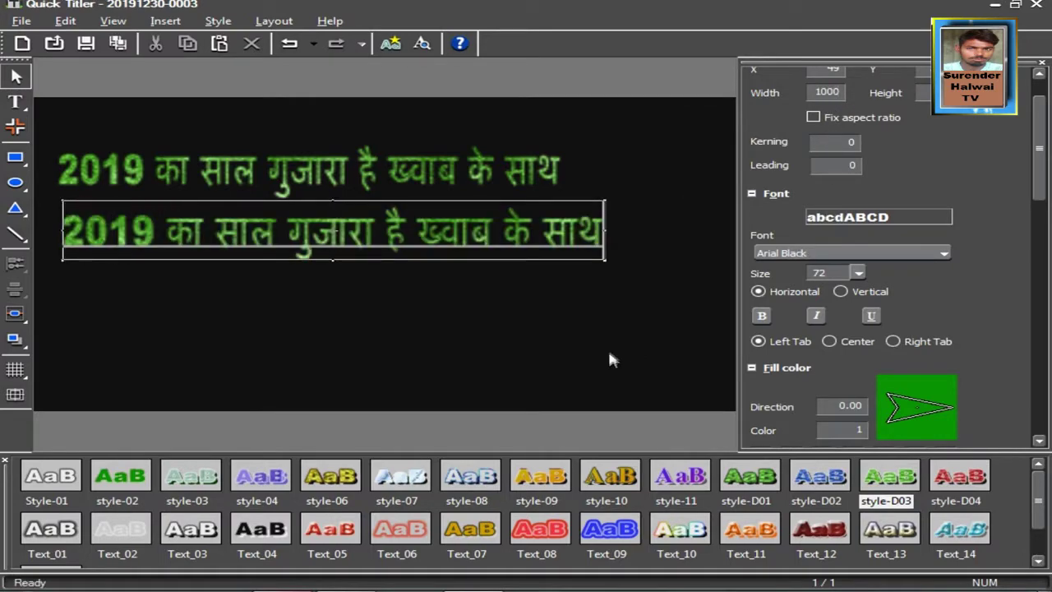
{"action": "scroll", "coordinate": [588, 297], "scroll_direction": "down", "scroll_amount": 20}
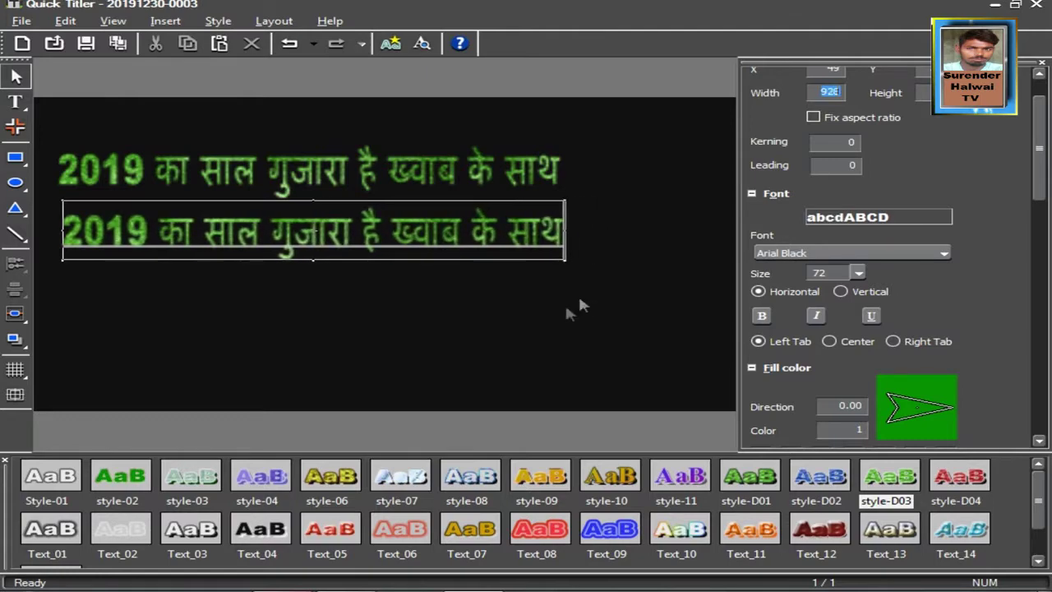
{"action": "left_click", "coordinate": [578, 293]}
Switch to the browser and copy the description line "नया साल मुबारक हो आप लोगों को गुलाब के साथ".
{"action": "key", "text": "alt+Tab"}
{"action": "left_click", "coordinate": [359, 404]}
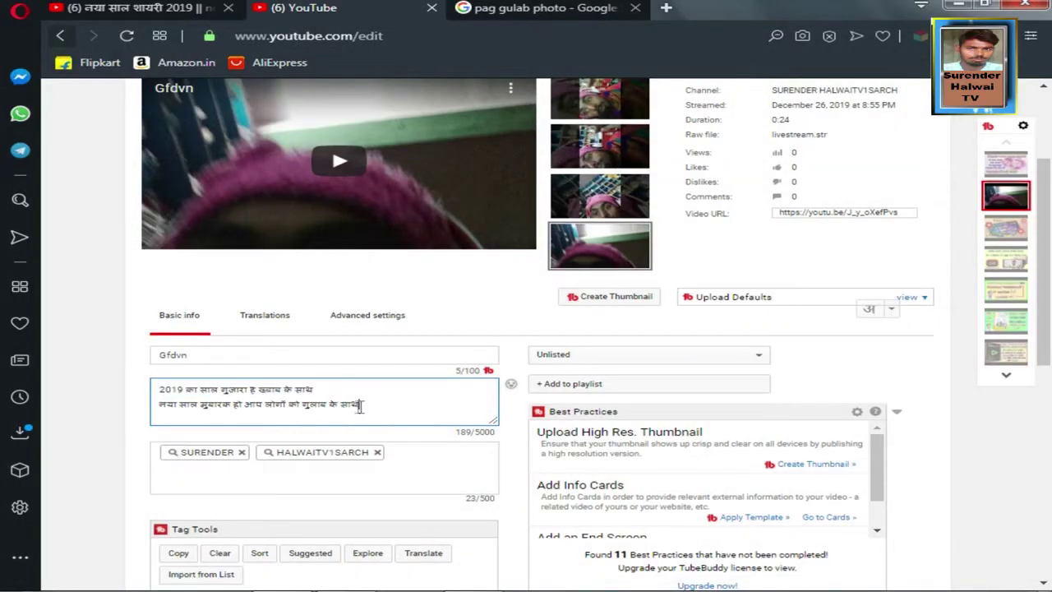
{"action": "left_click_drag", "start_coordinate": [359, 404], "coordinate": [162, 415]}
{"action": "right_click", "coordinate": [210, 405]}
{"action": "left_click", "coordinate": [258, 174]}
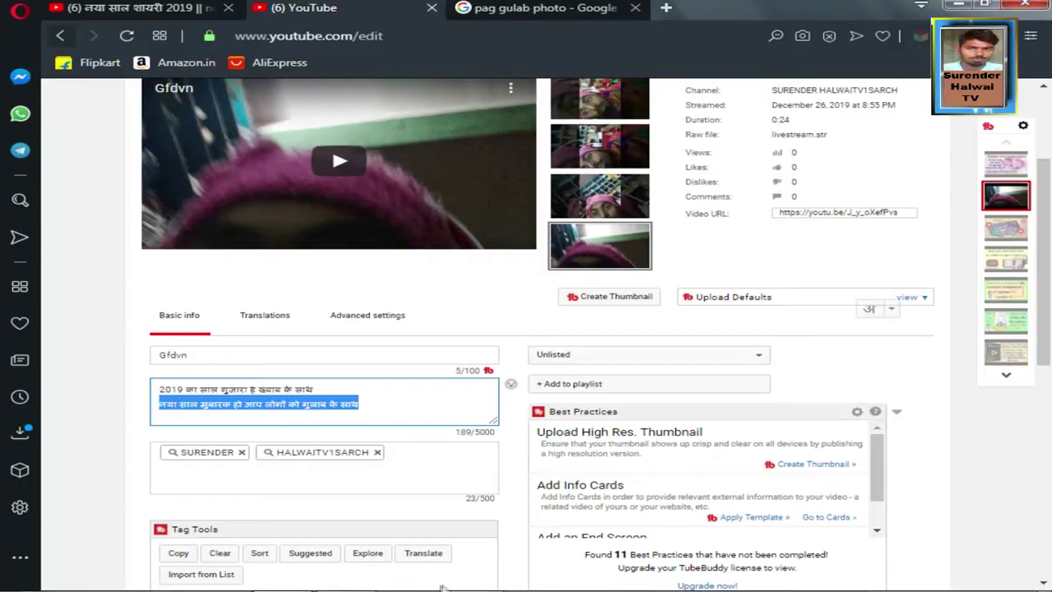
Back in Quick Titler, paste the copied greeting below the two 2019 lines and set its width to 900.
{"action": "key", "text": "alt+Tab"}
{"action": "left_click", "coordinate": [16, 101]}
{"action": "left_click", "coordinate": [105, 142]}
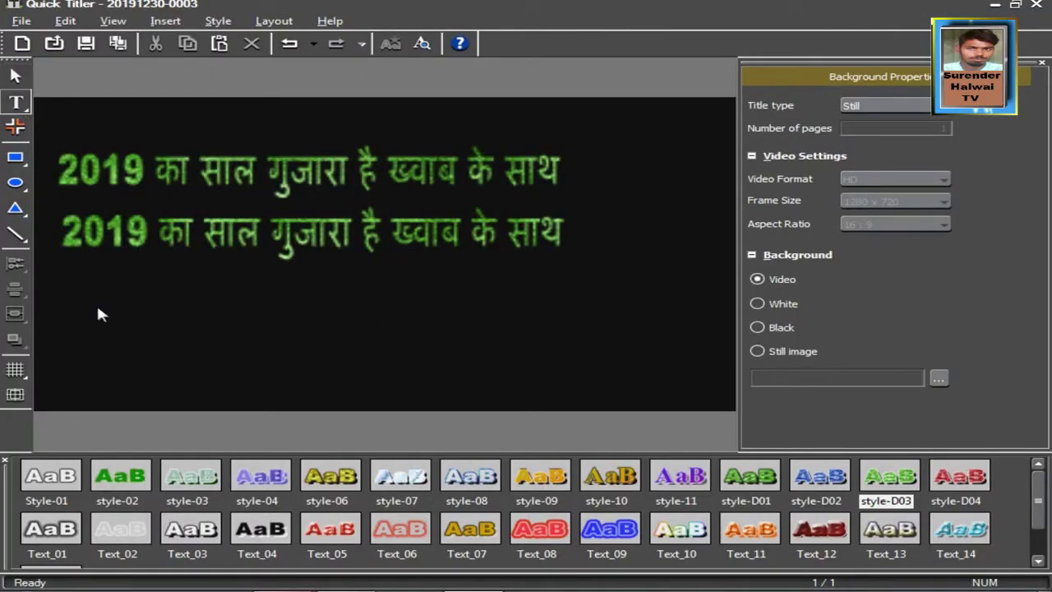
{"action": "key", "text": "ctrl+v"}
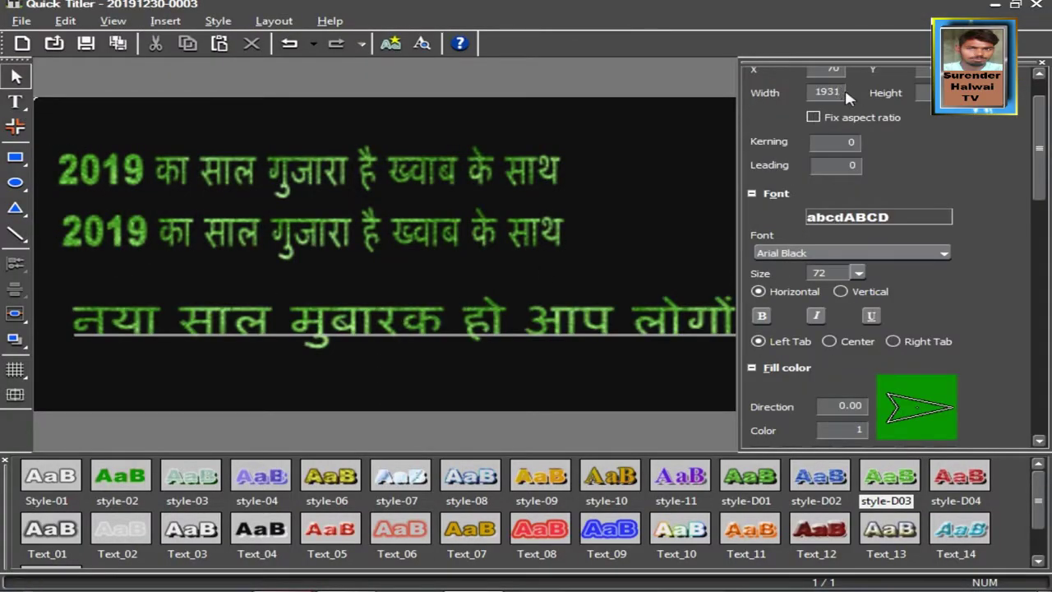
{"action": "key", "text": "BackSpace"}
{"action": "key", "text": "BackSpace"}
{"action": "key", "text": "BackSpace"}
{"action": "key", "text": "BackSpace"}
{"action": "key", "text": "ctrl+v"}
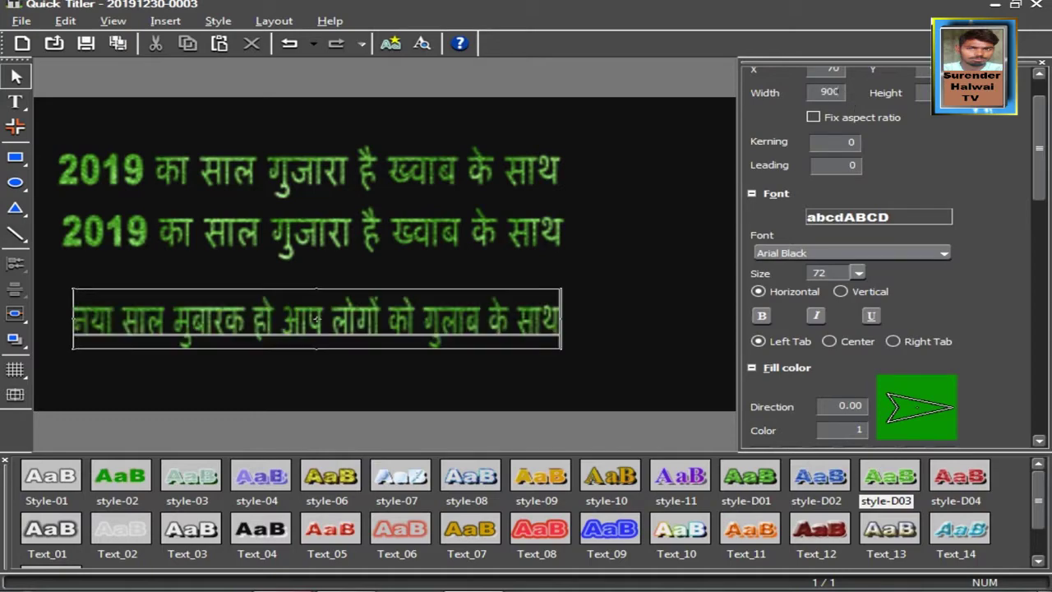
{"action": "left_click", "coordinate": [487, 278]}
Reposition the three text lines so they align at their left edges and are spaced evenly.
{"action": "mouse_move", "coordinate": [371, 313]}
{"action": "left_mouse_down"}
{"action": "mouse_move", "coordinate": [354, 309]}
{"action": "mouse_move", "coordinate": [363, 315]}
{"action": "left_mouse_up"}
{"action": "left_click", "coordinate": [351, 238]}
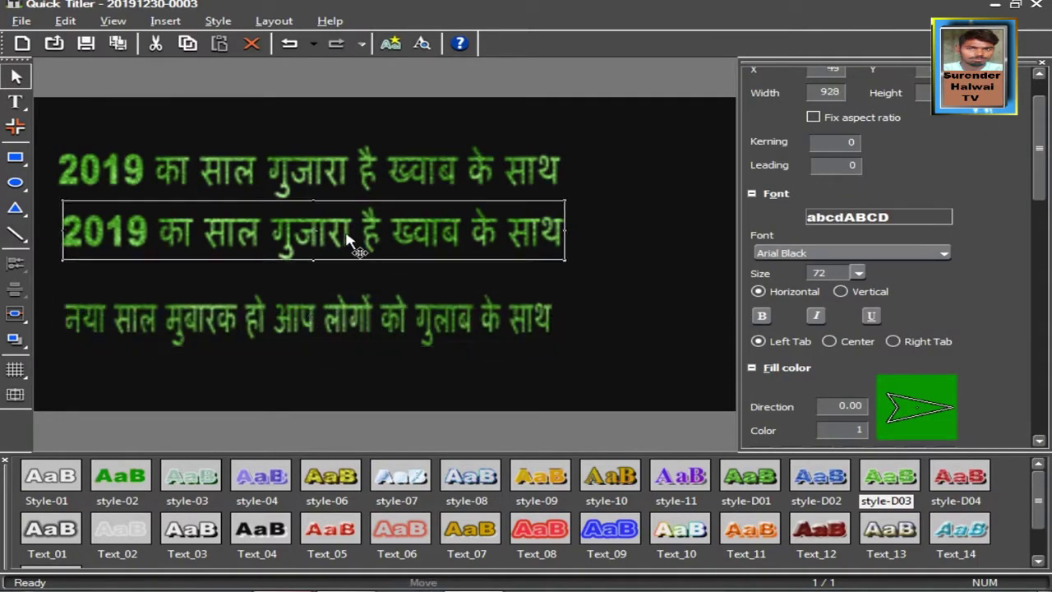
{"action": "left_click_drag", "start_coordinate": [418, 232], "coordinate": [422, 236]}
{"action": "left_click", "coordinate": [375, 167]}
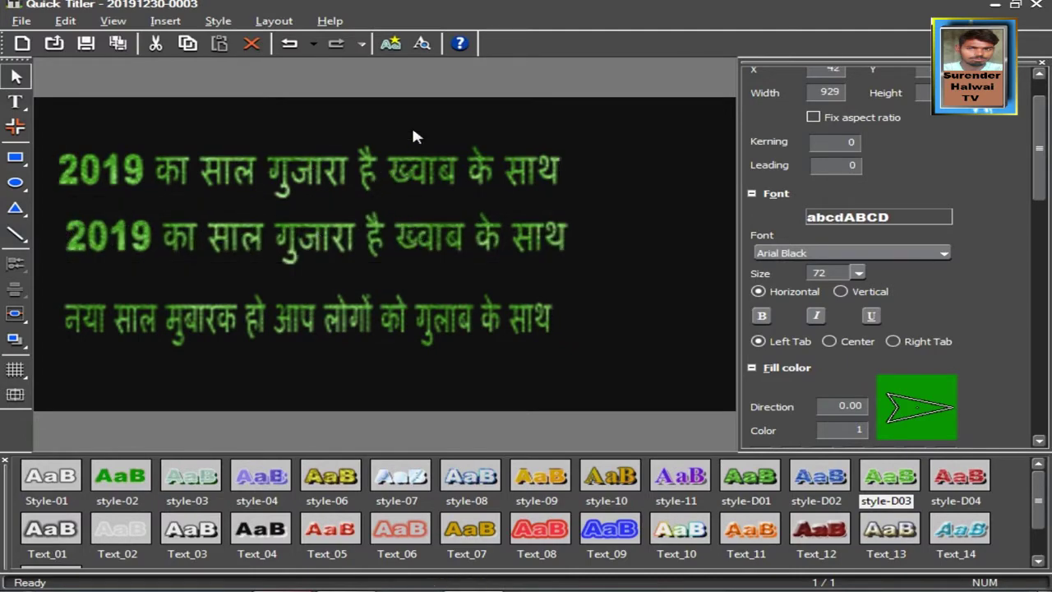
{"action": "left_click_drag", "start_coordinate": [384, 162], "coordinate": [374, 158]}
{"action": "left_click", "coordinate": [326, 238]}
{"action": "left_click_drag", "start_coordinate": [332, 234], "coordinate": [331, 227]}
{"action": "left_click", "coordinate": [632, 161]}
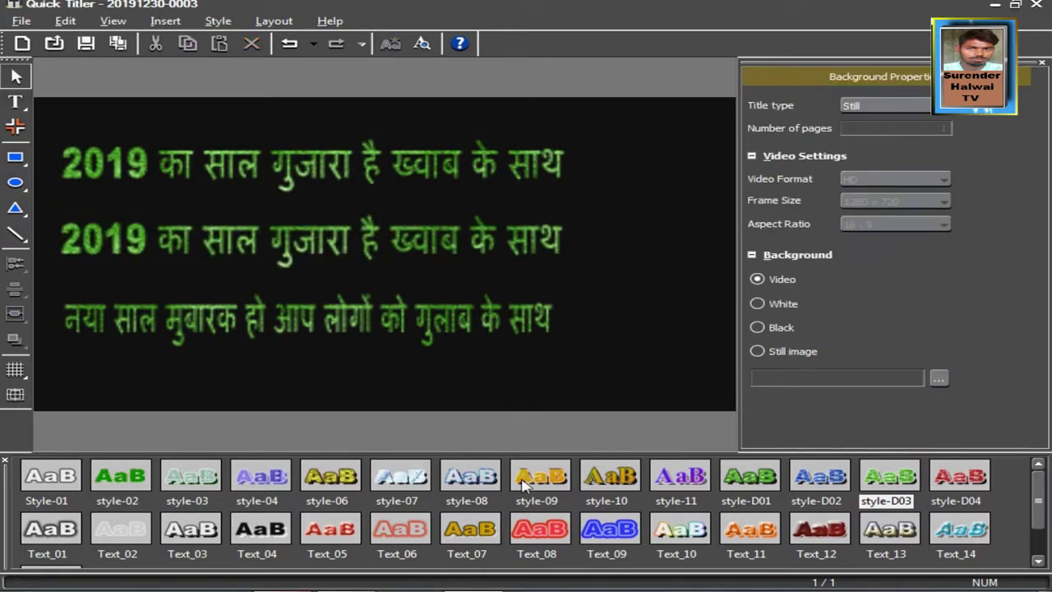
Apply the Text_03 style to the first 2019 line and set its first fill color to yellow.
{"action": "left_click", "coordinate": [316, 182]}
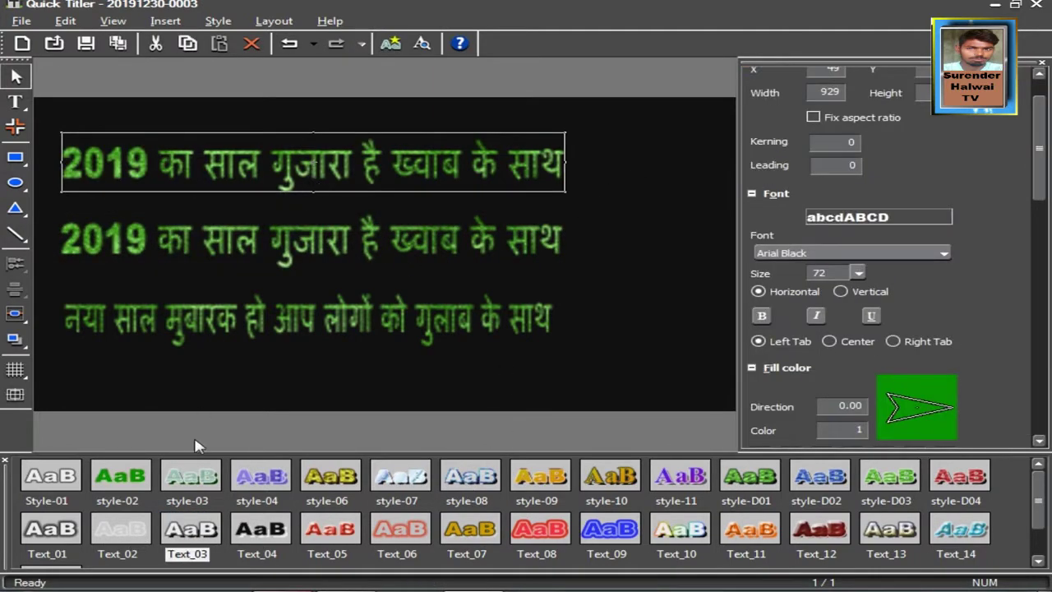
{"action": "left_click", "coordinate": [191, 534]}
{"action": "left_click_drag", "start_coordinate": [1034, 155], "coordinate": [1039, 193]}
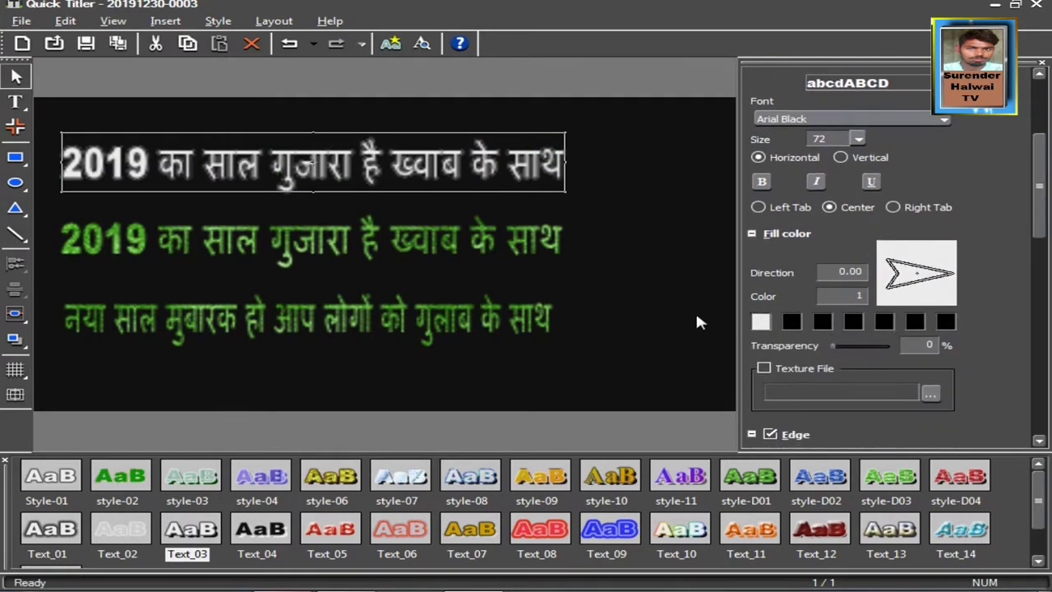
{"action": "left_click", "coordinate": [760, 322]}
{"action": "left_click", "coordinate": [287, 205]}
{"action": "left_click", "coordinate": [643, 405]}
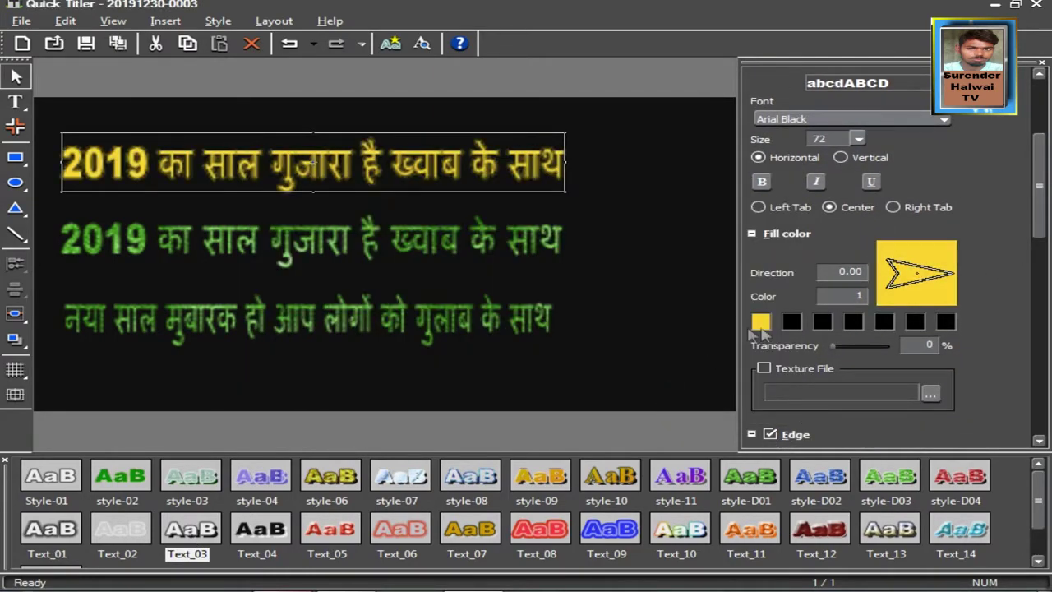
Add purple and blue as the first line's second and third fill colors, using a three-color gradient.
{"action": "left_click", "coordinate": [752, 327]}
{"action": "left_click", "coordinate": [490, 197]}
{"action": "left_click", "coordinate": [659, 402]}
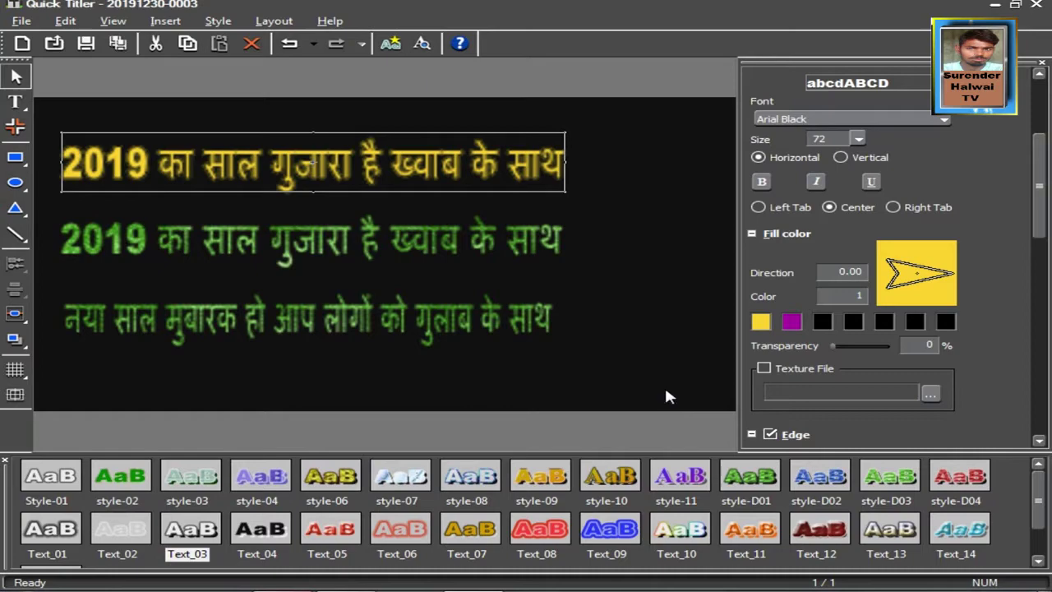
{"action": "left_click", "coordinate": [824, 321]}
{"action": "left_click", "coordinate": [473, 339]}
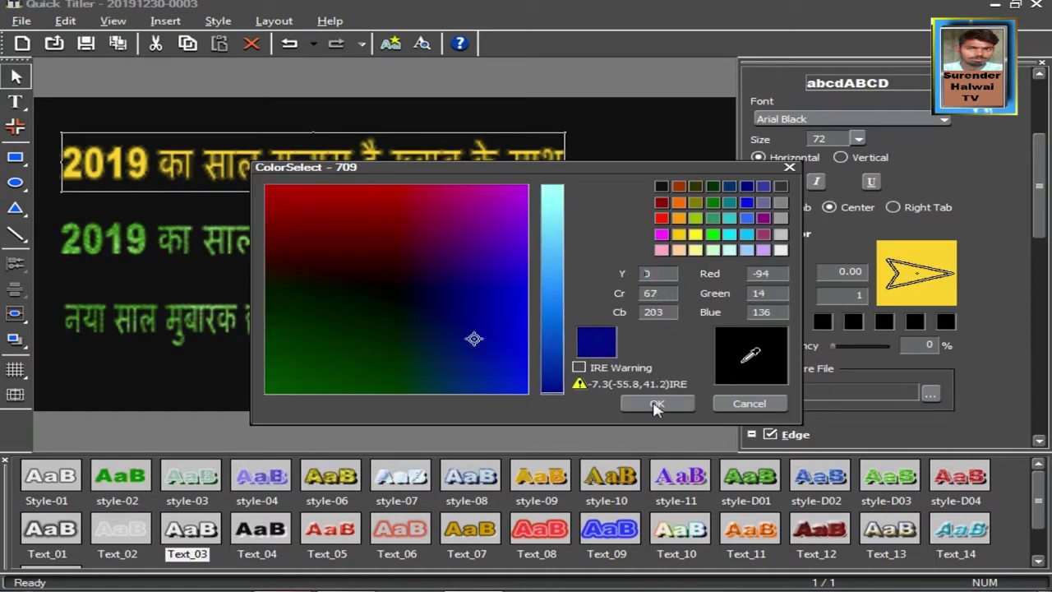
{"action": "left_click", "coordinate": [551, 303]}
{"action": "left_click", "coordinate": [669, 399]}
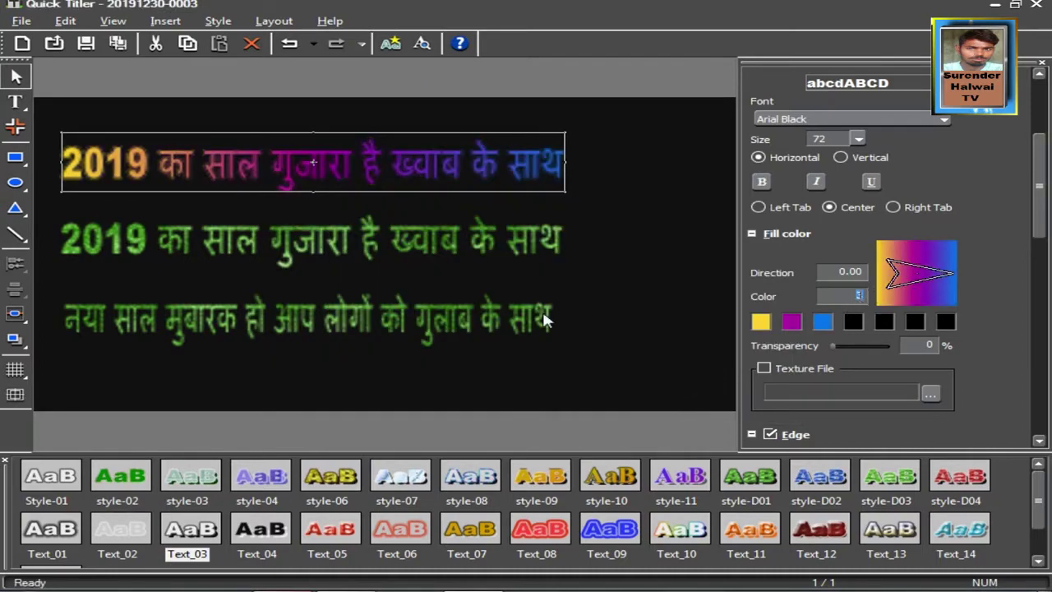
Apply the Text_03 style to the second 2019 line and set its first fill color to blue.
{"action": "left_click", "coordinate": [375, 246]}
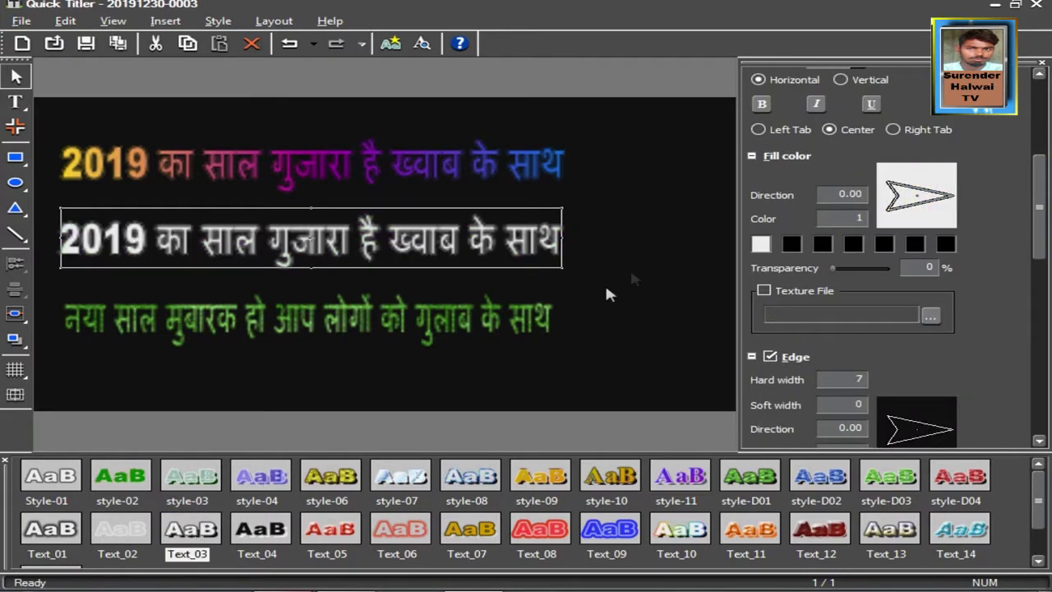
{"action": "left_click", "coordinate": [761, 244]}
{"action": "left_click", "coordinate": [486, 317]}
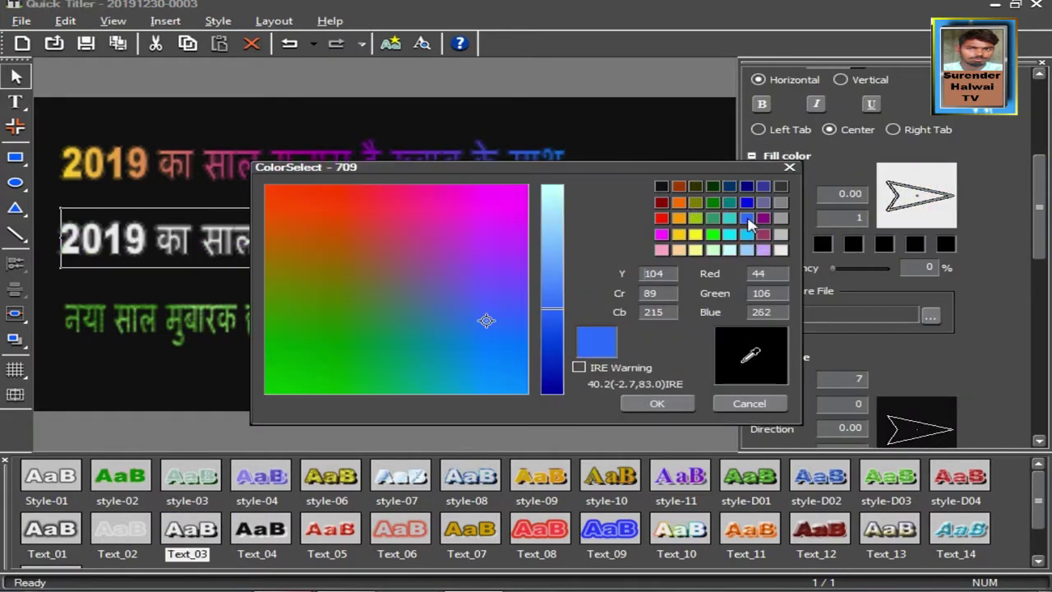
{"action": "left_click", "coordinate": [657, 403]}
Set the second line's next fill colors to yellow and magenta and its fill color count to 3.
{"action": "left_click", "coordinate": [791, 244]}
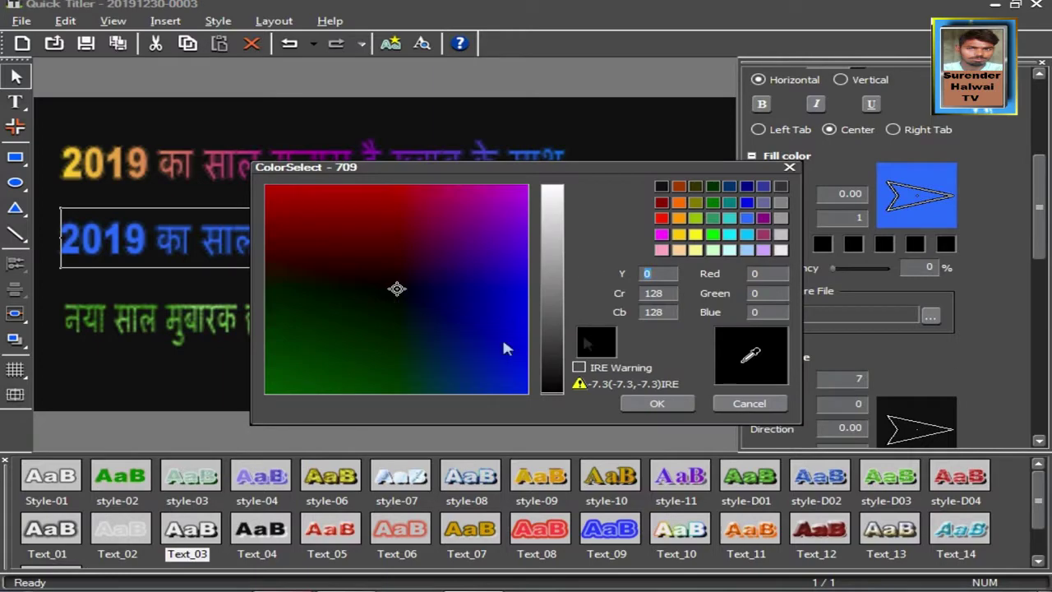
{"action": "left_click", "coordinate": [693, 254]}
{"action": "left_click", "coordinate": [658, 402]}
{"action": "left_click", "coordinate": [824, 246]}
{"action": "left_click", "coordinate": [664, 250]}
{"action": "left_click", "coordinate": [663, 401]}
{"action": "scroll", "coordinate": [835, 213], "scroll_direction": "up", "scroll_amount": 1}
{"action": "scroll", "coordinate": [837, 217], "scroll_direction": "up", "scroll_amount": 1}
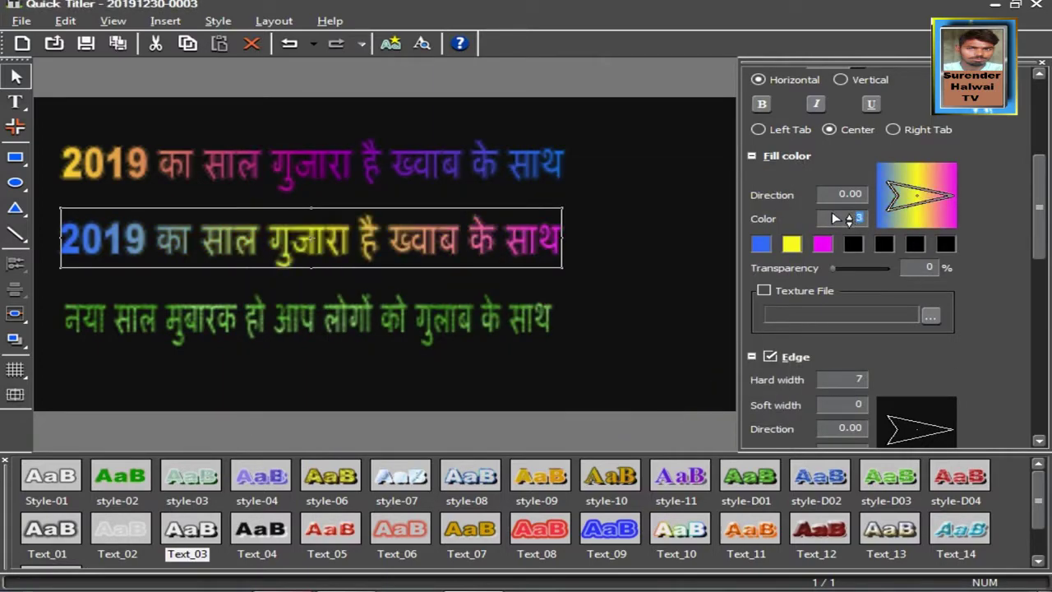
Apply the Text_03 style to the third line and set its first fill color to bright green.
{"action": "left_click", "coordinate": [555, 283]}
{"action": "left_click", "coordinate": [434, 330]}
{"action": "left_click", "coordinate": [205, 534]}
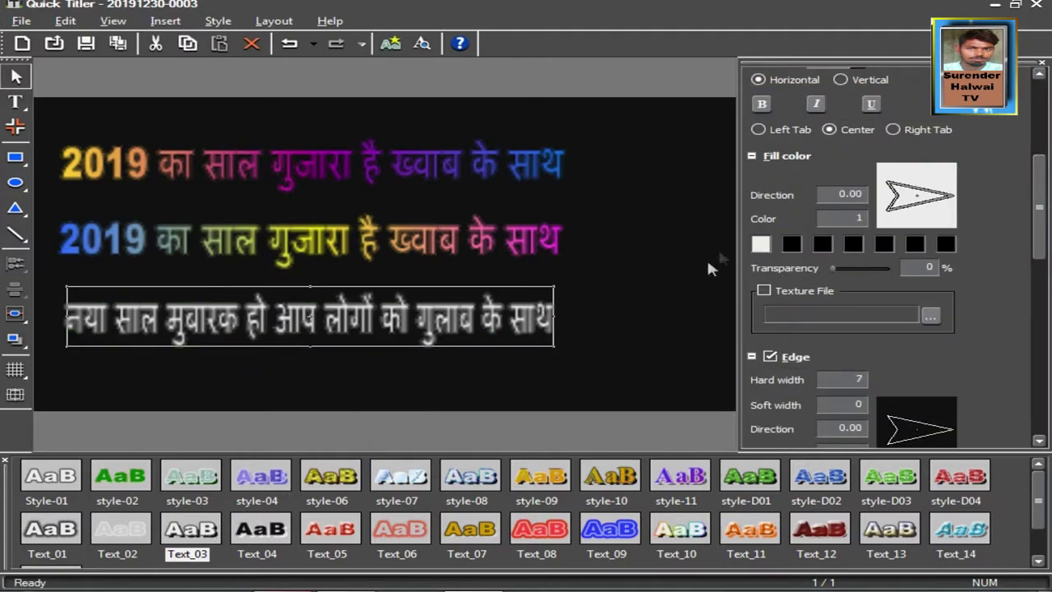
{"action": "left_click", "coordinate": [760, 244]}
{"action": "left_click", "coordinate": [717, 235]}
{"action": "left_click", "coordinate": [641, 403]}
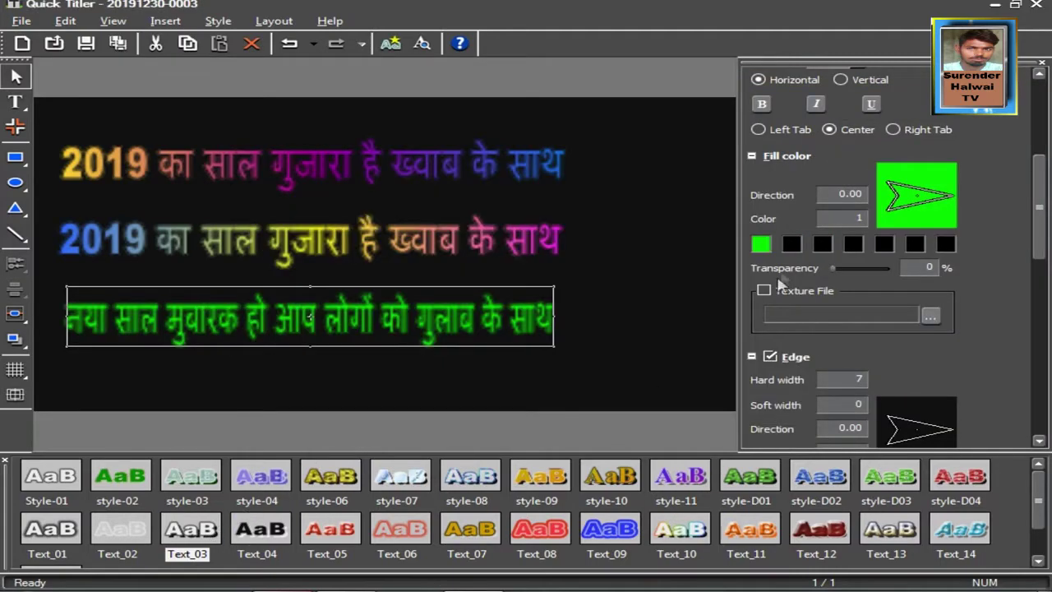
Add dark red as the third line's second fill color, with two colors and a gradient direction of 270.
{"action": "left_click", "coordinate": [792, 245]}
{"action": "left_click", "coordinate": [354, 197]}
{"action": "left_click", "coordinate": [657, 403]}
{"action": "scroll", "coordinate": [850, 216], "scroll_direction": "up", "scroll_amount": 1}
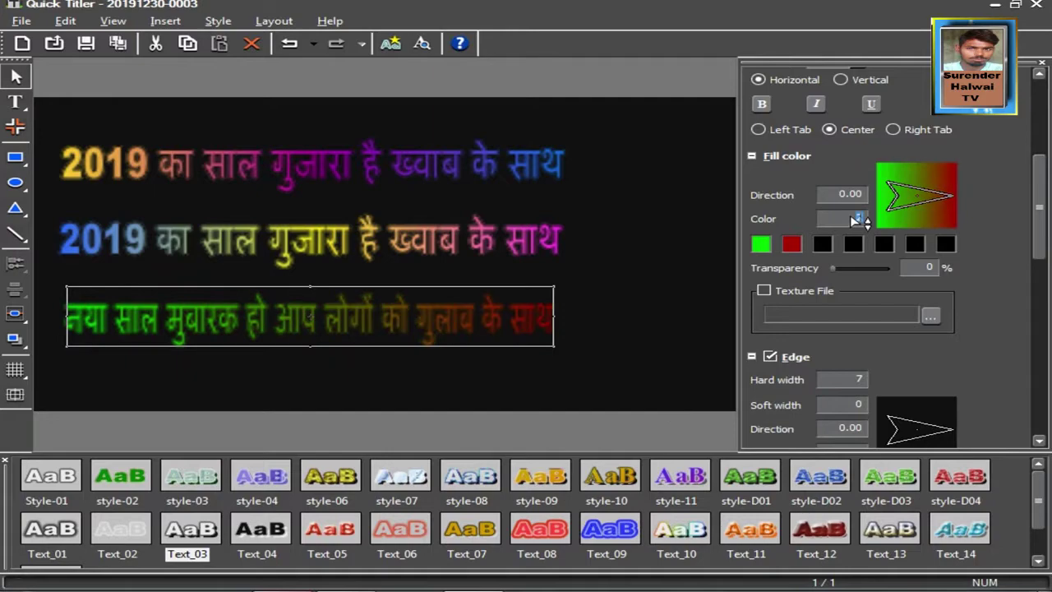
{"action": "left_click_drag", "start_coordinate": [953, 200], "coordinate": [921, 229]}
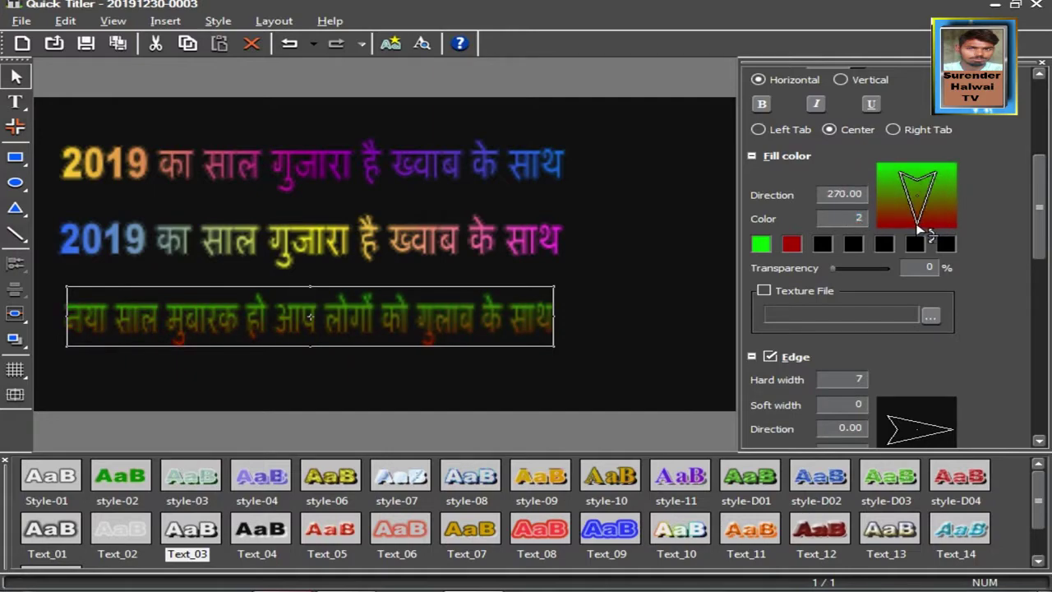
{"action": "left_click", "coordinate": [664, 277]}
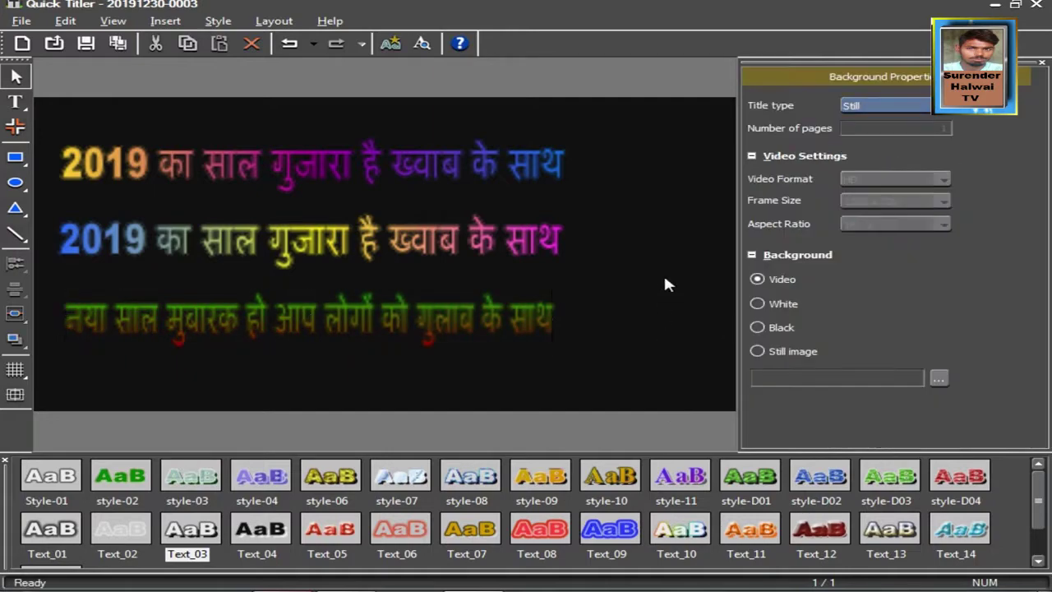
Close the titler saving the title, and move its clip from the 1 T track to 2 V at 00:00:05:00.
{"action": "left_click", "coordinate": [1036, 6]}
{"action": "left_click", "coordinate": [444, 315]}
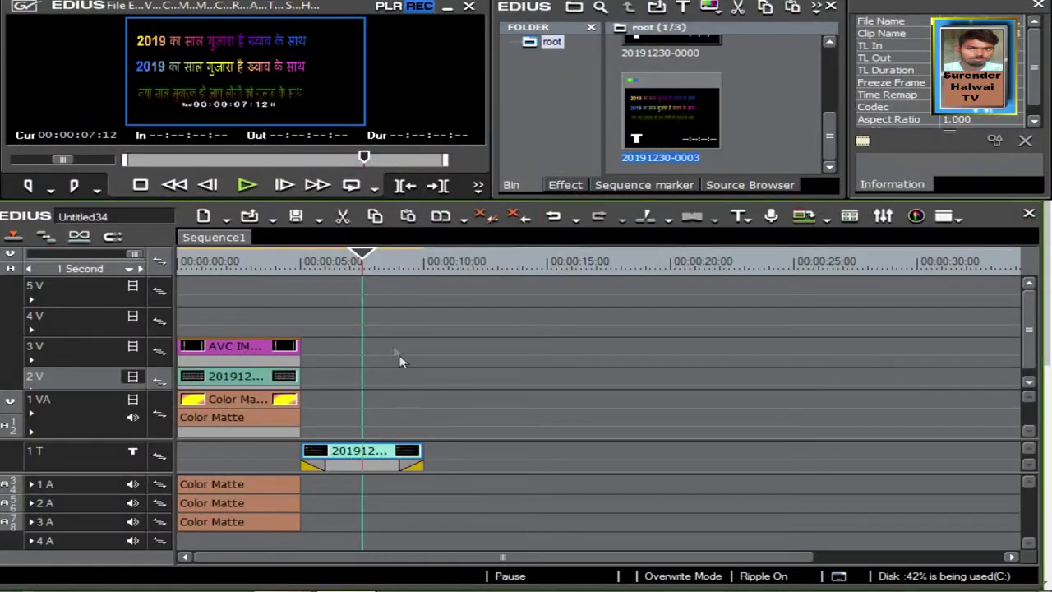
{"action": "left_click_drag", "start_coordinate": [375, 454], "coordinate": [383, 376]}
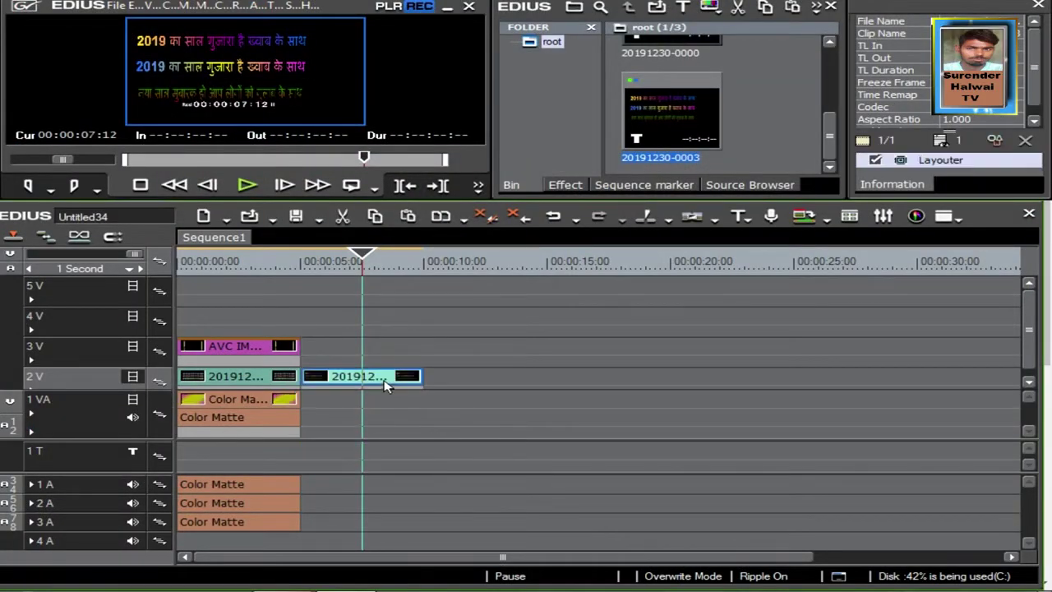
Create a new cyan color matte clip on the 1 VA track at 00:00:10:00.
{"action": "left_click", "coordinate": [358, 256]}
{"action": "left_click_drag", "start_coordinate": [357, 253], "coordinate": [427, 257]}
{"action": "left_click", "coordinate": [441, 281]}
{"action": "left_click", "coordinate": [715, 219]}
{"action": "left_click", "coordinate": [772, 335]}
{"action": "left_click", "coordinate": [560, 434]}
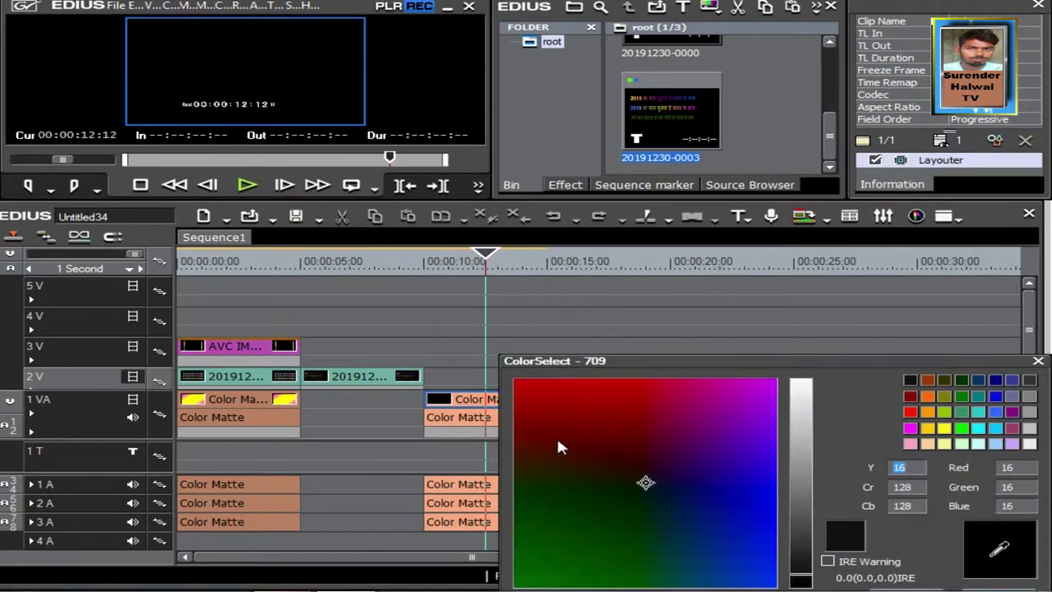
{"action": "left_click", "coordinate": [736, 469]}
{"action": "left_click", "coordinate": [943, 428]}
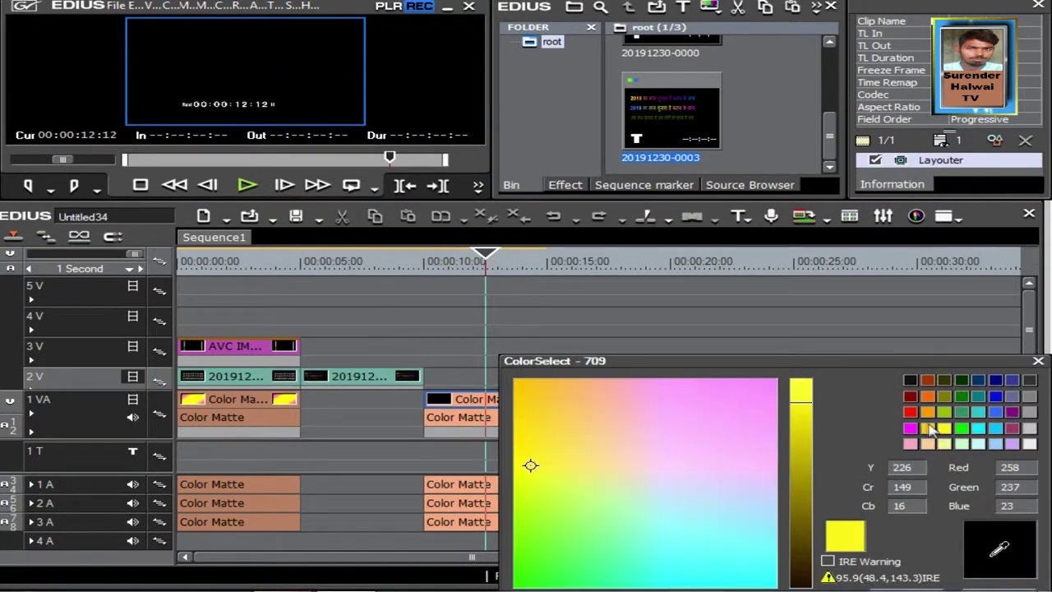
{"action": "left_click", "coordinate": [978, 426]}
{"action": "left_click_drag", "start_coordinate": [810, 356], "coordinate": [717, 223]}
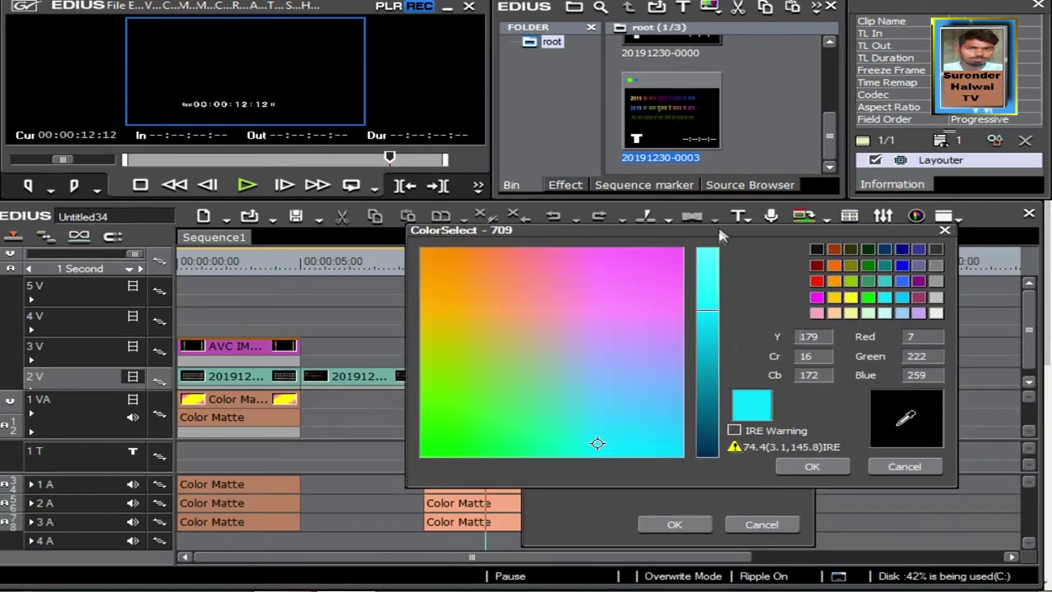
{"action": "left_click", "coordinate": [795, 466]}
{"action": "left_click", "coordinate": [673, 524]}
Move the new color matte to 00:00:05:00 beneath the second title and set its first color to bright green.
{"action": "left_click_drag", "start_coordinate": [472, 407], "coordinate": [345, 403]}
{"action": "left_click", "coordinate": [345, 258]}
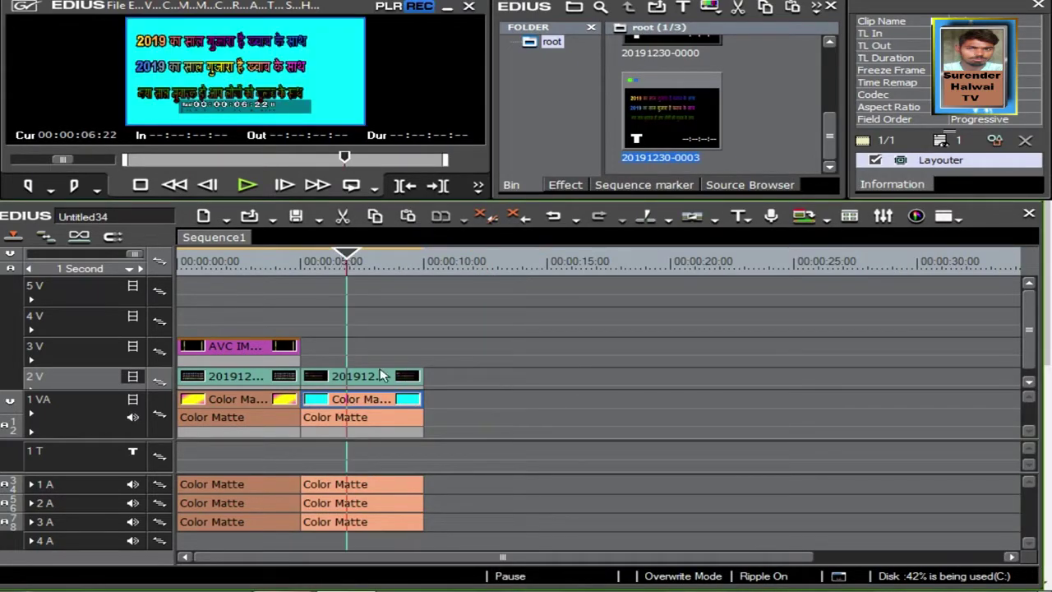
{"action": "double_click", "coordinate": [356, 413]}
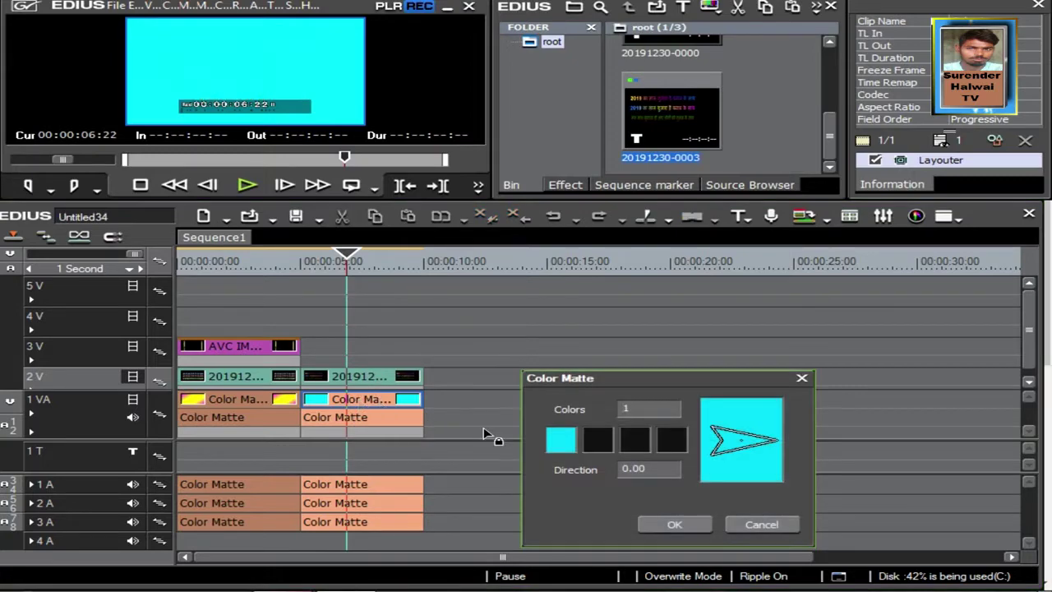
{"action": "left_click", "coordinate": [566, 444]}
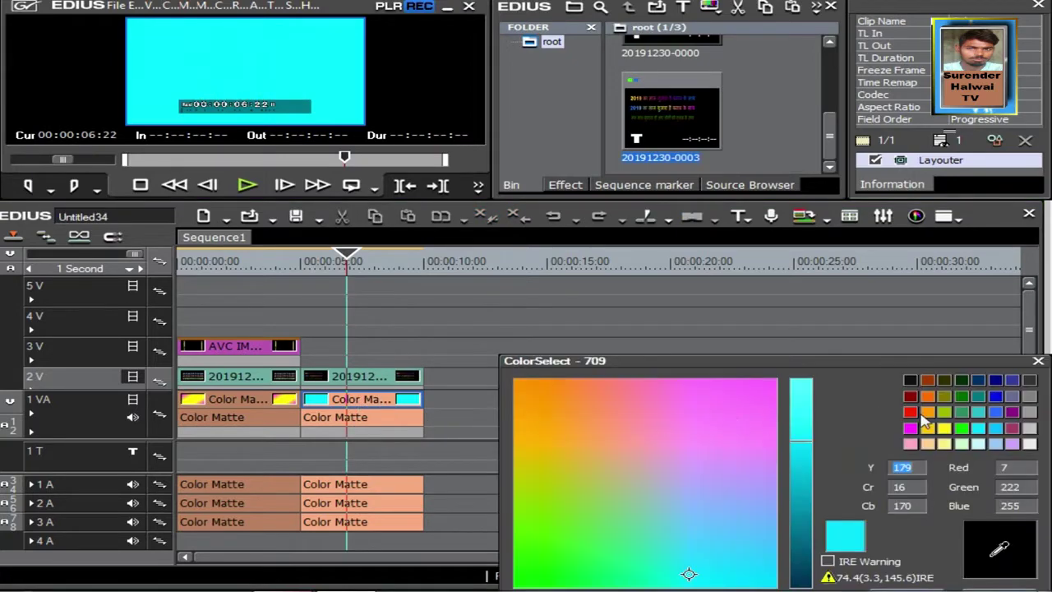
{"action": "left_click", "coordinate": [961, 427]}
{"action": "left_click_drag", "start_coordinate": [575, 361], "coordinate": [493, 277]}
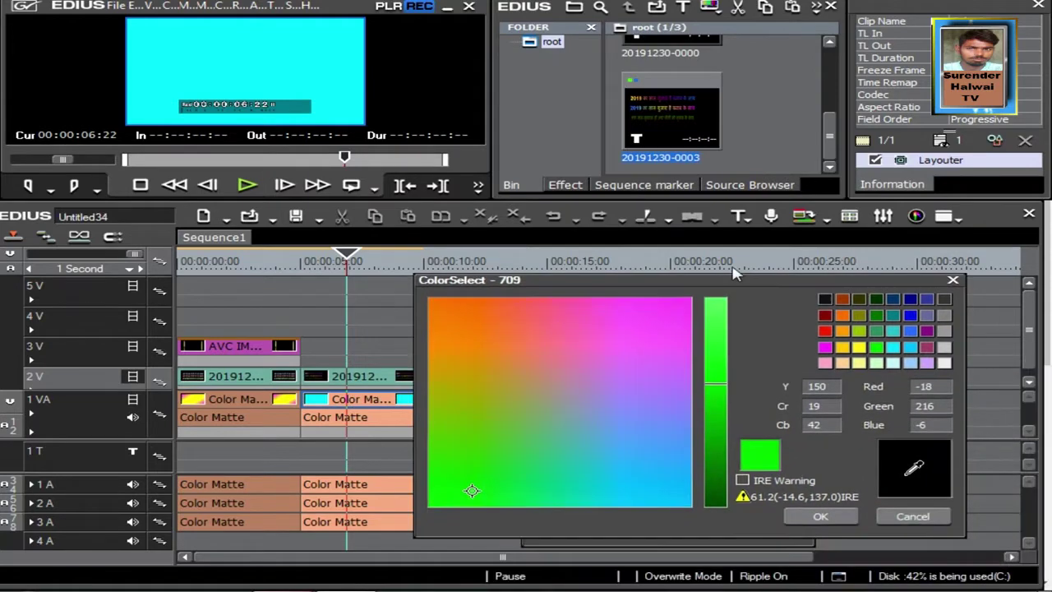
{"action": "left_click", "coordinate": [827, 446]}
Set the matte's fourth color to bright green.
{"action": "left_click", "coordinate": [665, 441]}
{"action": "left_click", "coordinate": [958, 426]}
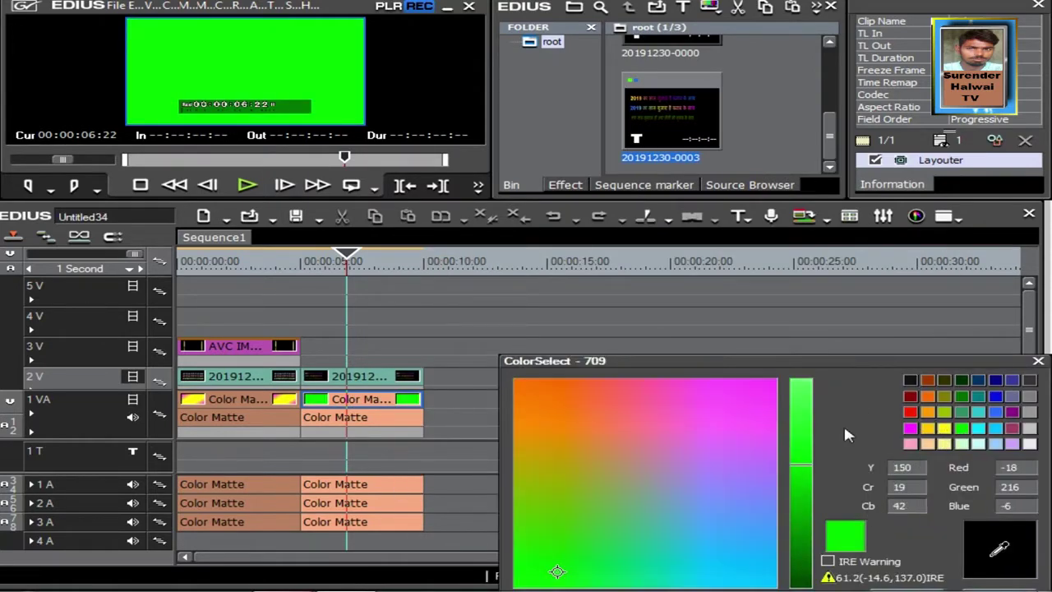
{"action": "left_click_drag", "start_coordinate": [839, 359], "coordinate": [717, 274]}
{"action": "left_click", "coordinate": [783, 514]}
Set the matte's second and third colors to orange, with four colors and a gradient direction of 270.
{"action": "left_click", "coordinate": [602, 371]}
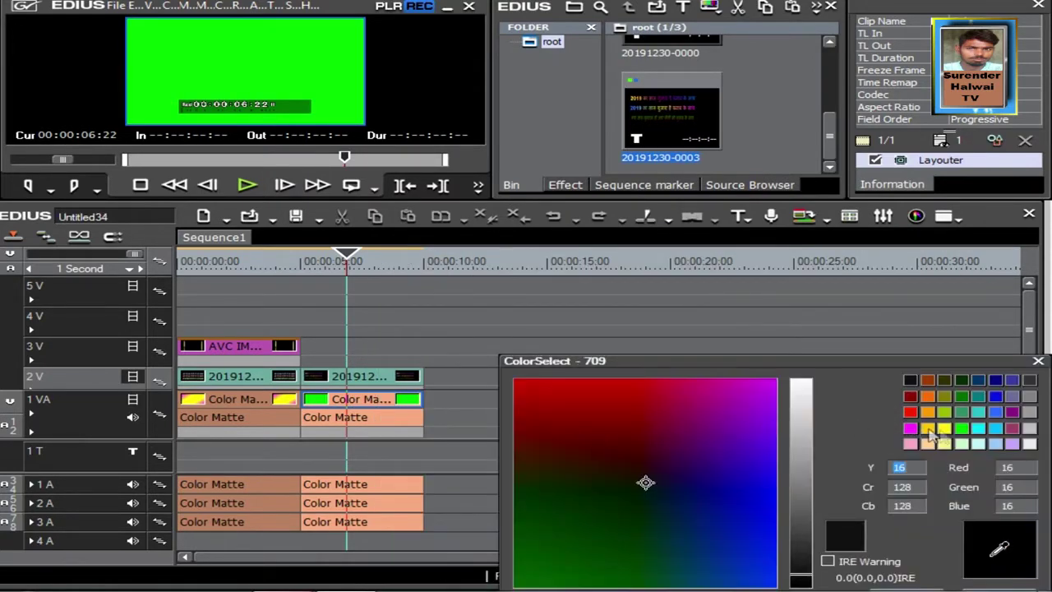
{"action": "left_click", "coordinate": [926, 398]}
{"action": "left_click_drag", "start_coordinate": [829, 358], "coordinate": [755, 269]}
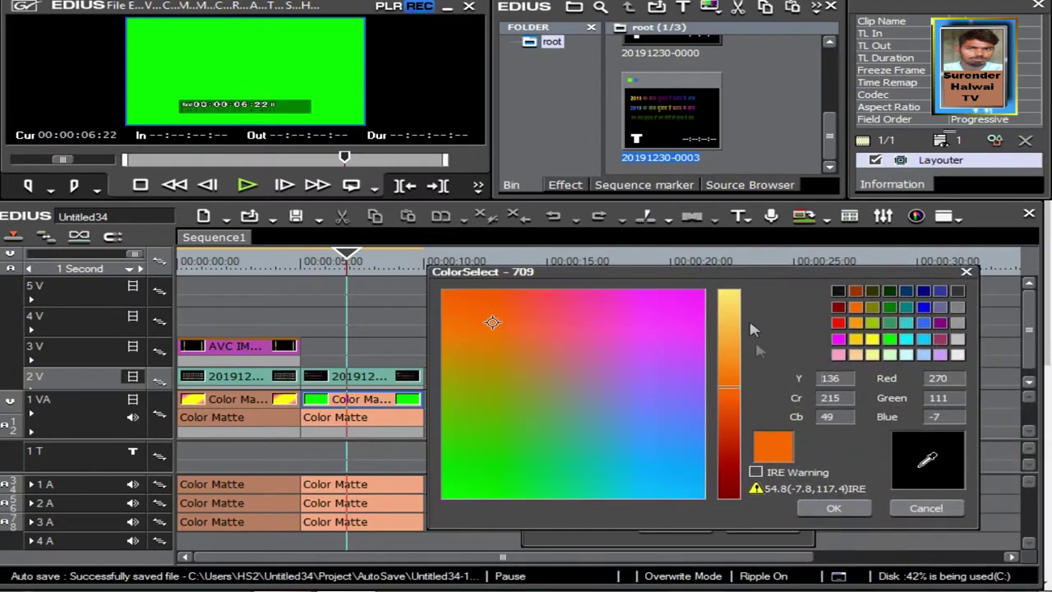
{"action": "left_click", "coordinate": [836, 509]}
{"action": "left_click", "coordinate": [641, 434]}
{"action": "left_click", "coordinate": [928, 413]}
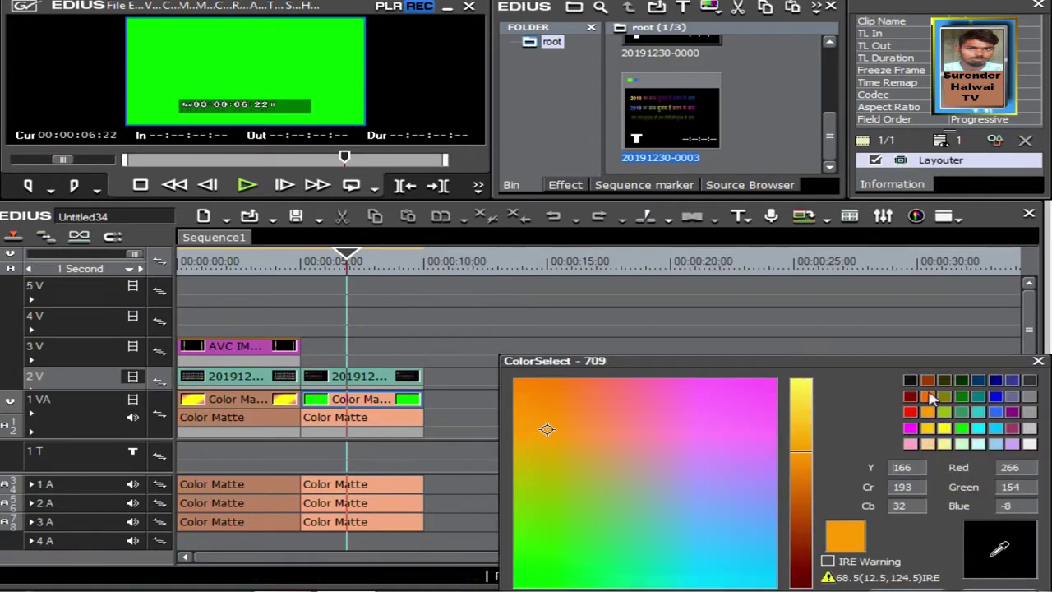
{"action": "left_click", "coordinate": [928, 397]}
{"action": "left_click_drag", "start_coordinate": [893, 362], "coordinate": [786, 276]}
{"action": "left_click", "coordinate": [811, 505]}
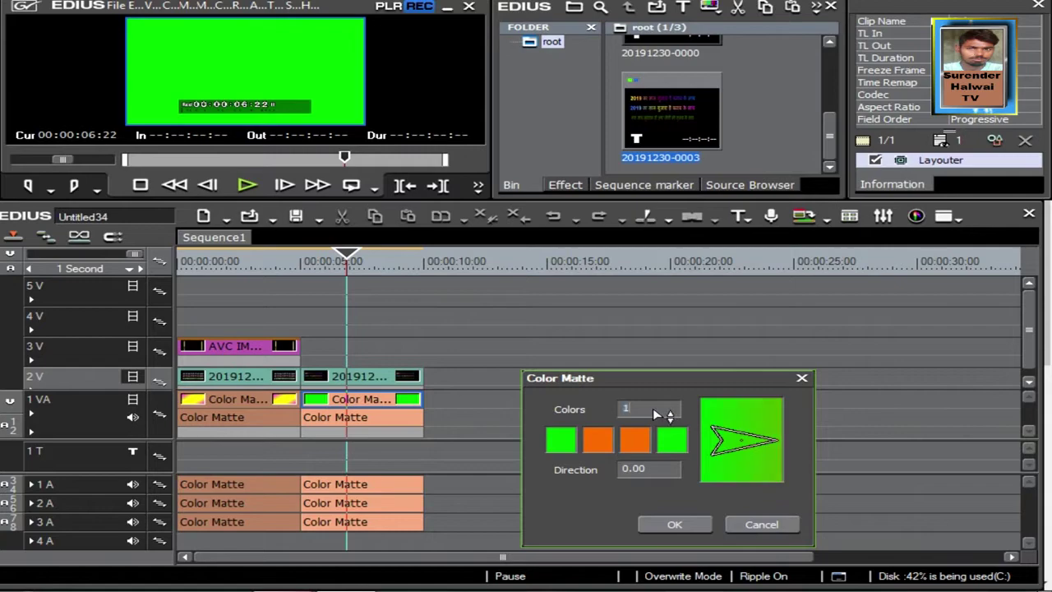
{"action": "scroll", "coordinate": [655, 413], "scroll_direction": "up", "scroll_amount": 3}
{"action": "left_click_drag", "start_coordinate": [769, 445], "coordinate": [741, 470]}
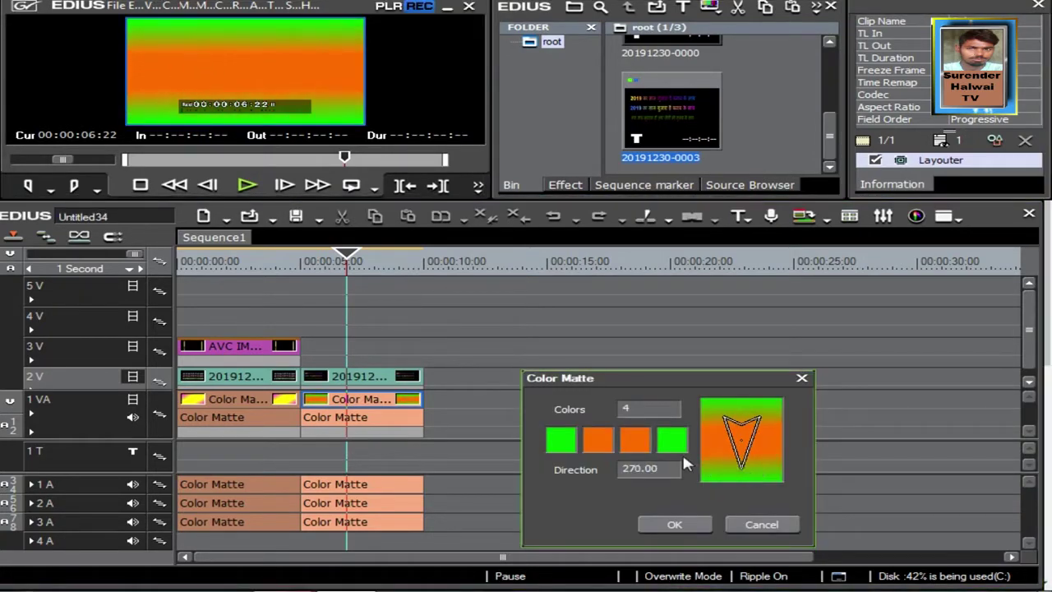
Set the matte's first and fourth colors to red and apply the matte settings.
{"action": "left_click", "coordinate": [559, 442]}
{"action": "left_click", "coordinate": [911, 412]}
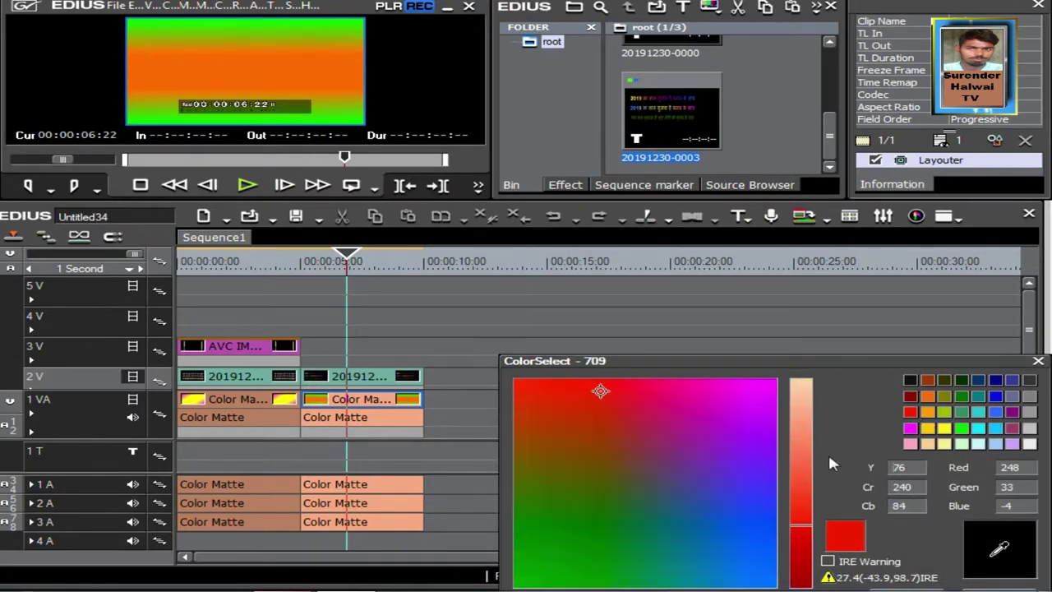
{"action": "left_click_drag", "start_coordinate": [831, 357], "coordinate": [769, 277]}
{"action": "left_click", "coordinate": [840, 518]}
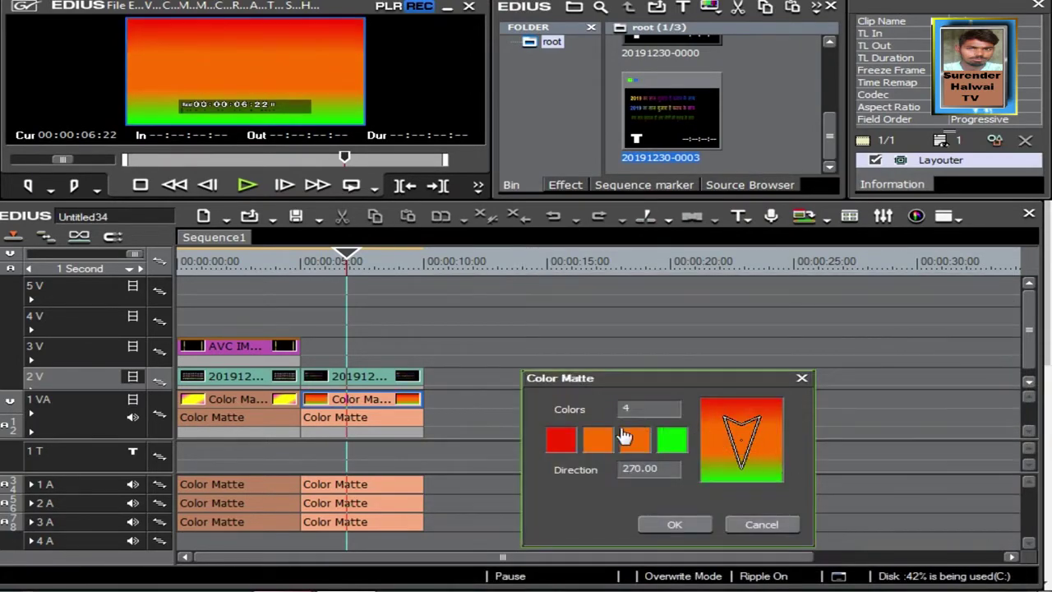
{"action": "left_click", "coordinate": [672, 448]}
{"action": "left_click", "coordinate": [911, 413]}
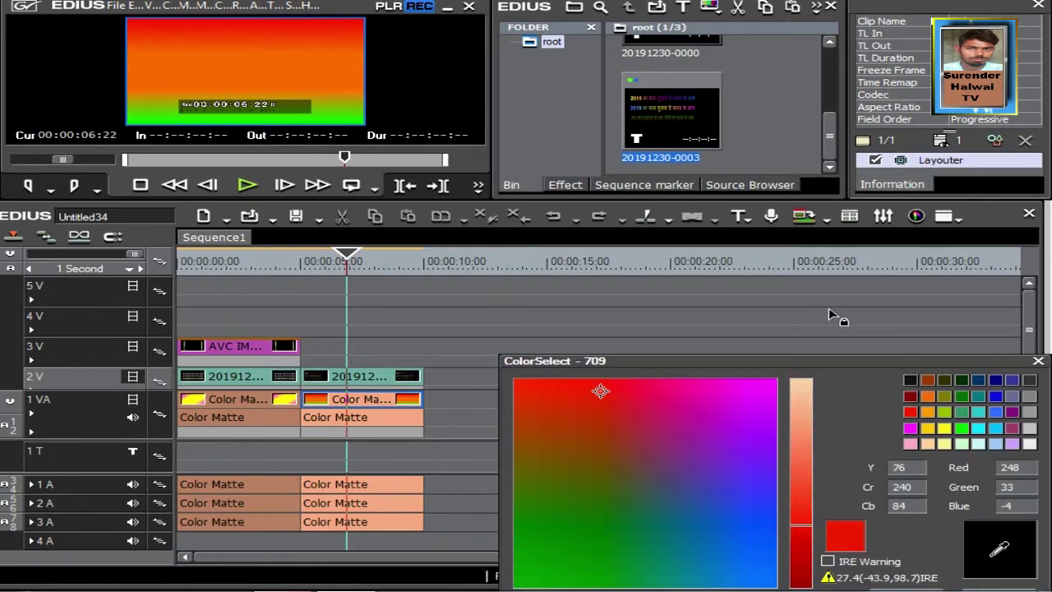
{"action": "left_click", "coordinate": [793, 501]}
{"action": "left_click", "coordinate": [673, 524]}
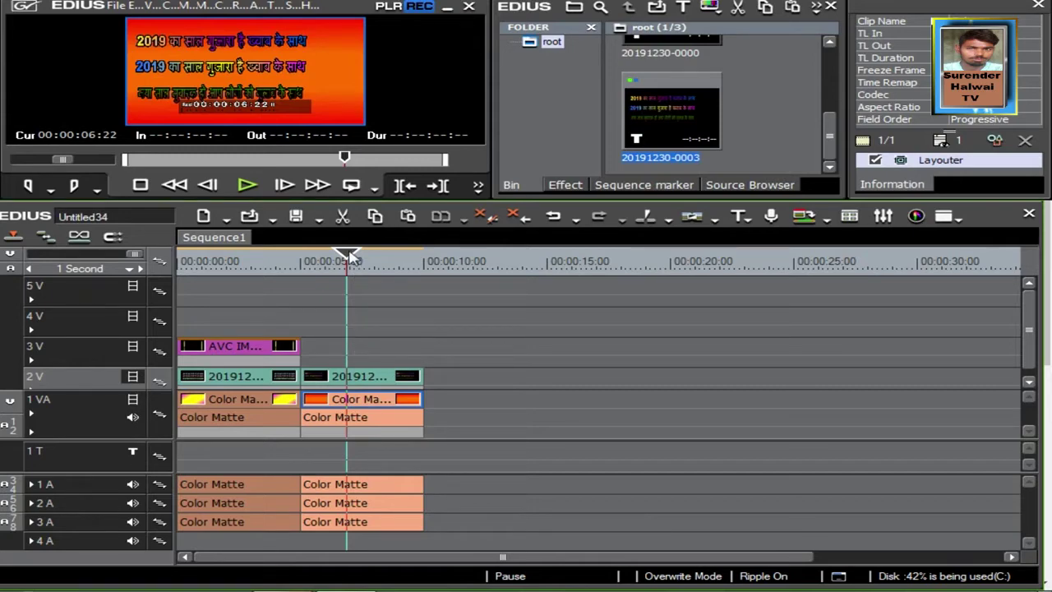
Reopen the second color matte and set its second and third colors to yellow.
{"action": "left_click_drag", "start_coordinate": [350, 258], "coordinate": [348, 258]}
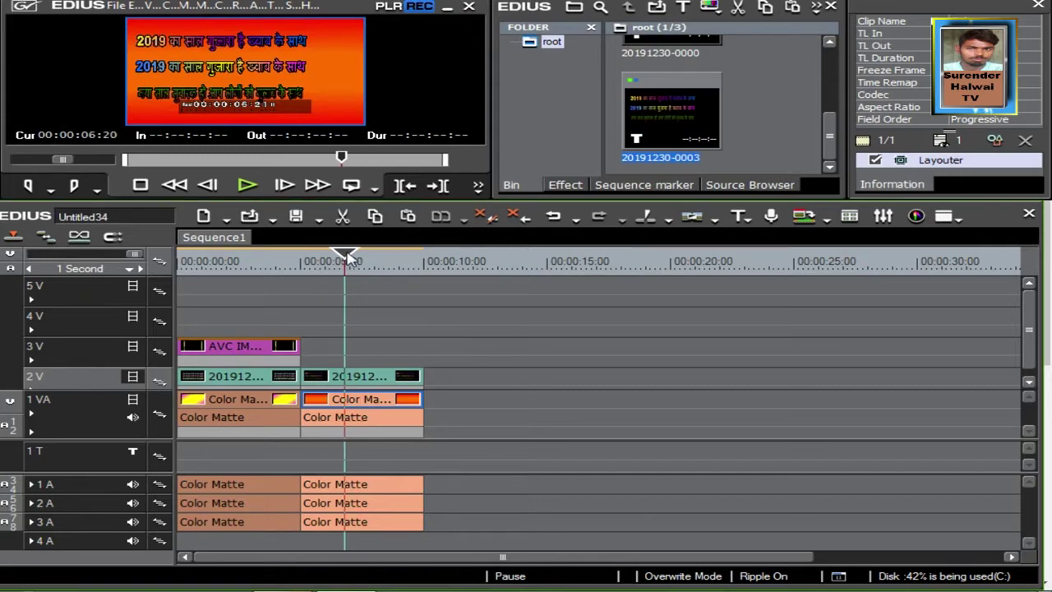
{"action": "double_click", "coordinate": [371, 400]}
{"action": "left_click", "coordinate": [599, 437]}
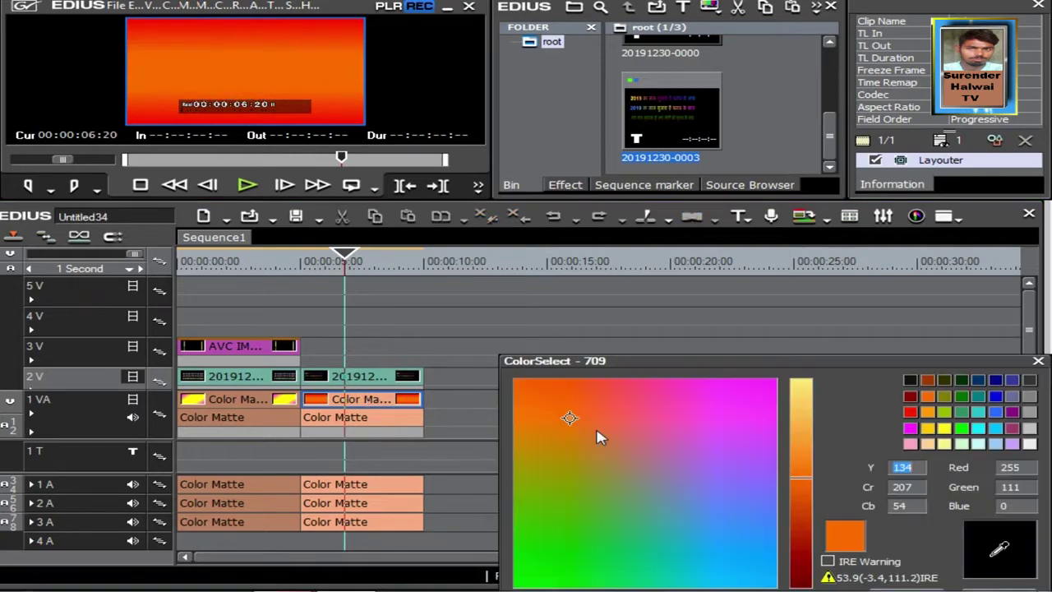
{"action": "left_click", "coordinate": [944, 431]}
{"action": "left_click_drag", "start_coordinate": [902, 364], "coordinate": [812, 278]}
{"action": "left_click", "coordinate": [816, 509]}
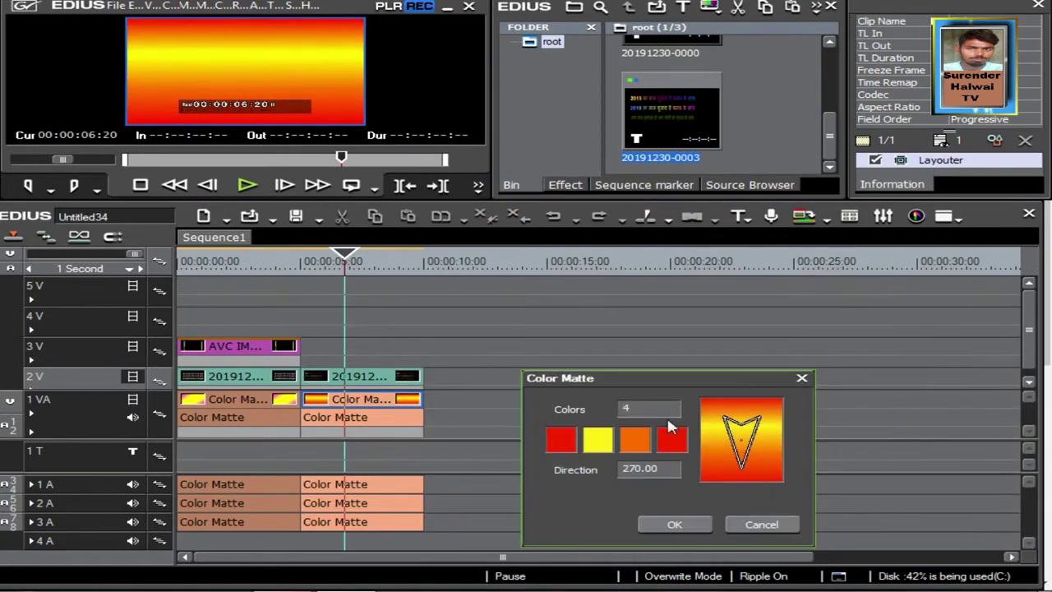
{"action": "left_click", "coordinate": [635, 435]}
{"action": "left_click", "coordinate": [945, 429]}
{"action": "left_click_drag", "start_coordinate": [859, 361], "coordinate": [742, 261]}
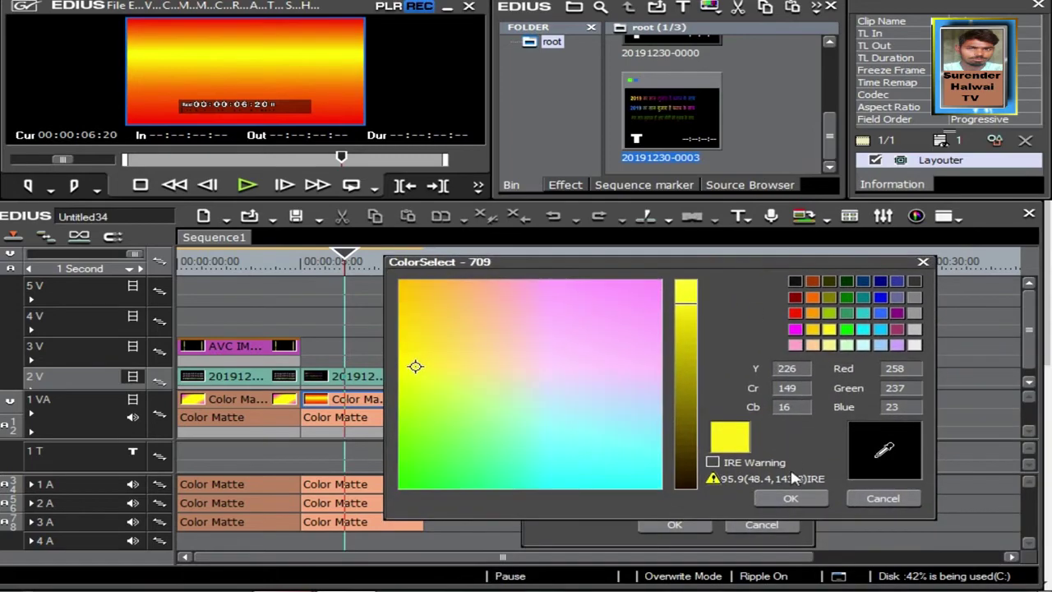
{"action": "left_click", "coordinate": [792, 496]}
{"action": "left_click", "coordinate": [673, 524]}
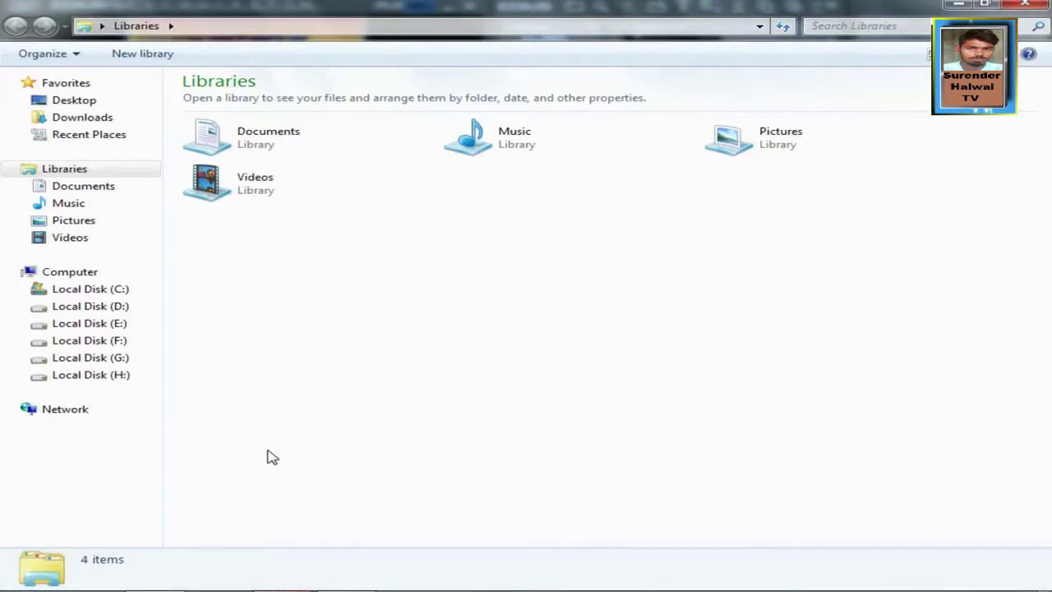
Insert the rose PNG image from the NAT PHOTO folder on drive G: onto the 3 V track at 00:00:05:00.
{"action": "left_click", "coordinate": [121, 357]}
{"action": "double_click", "coordinate": [690, 105]}
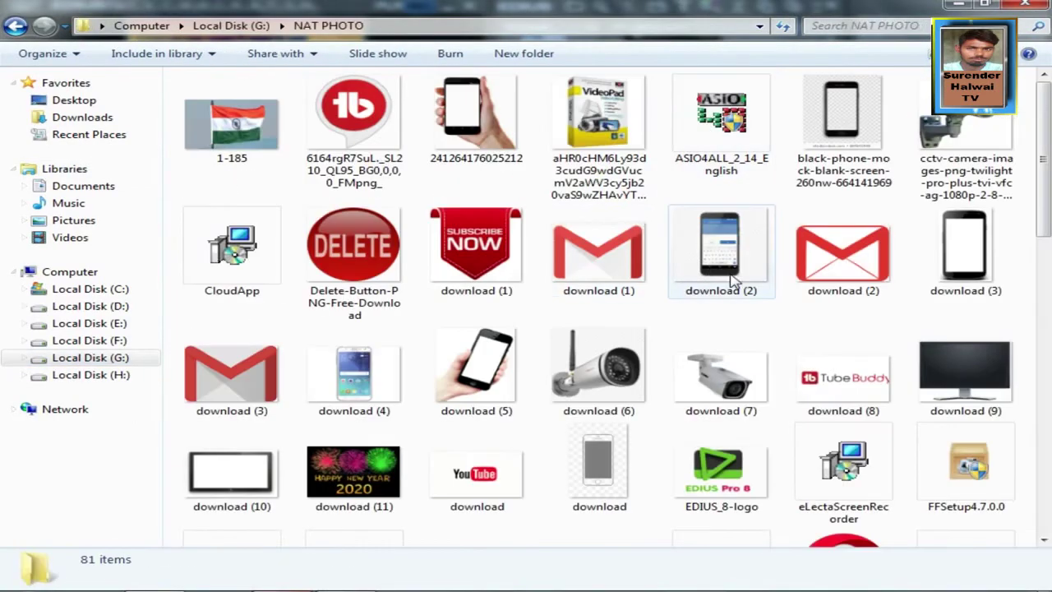
{"action": "scroll", "coordinate": [732, 281], "scroll_direction": "down", "scroll_amount": 10}
{"action": "left_click_drag", "start_coordinate": [235, 490], "coordinate": [312, 358]}
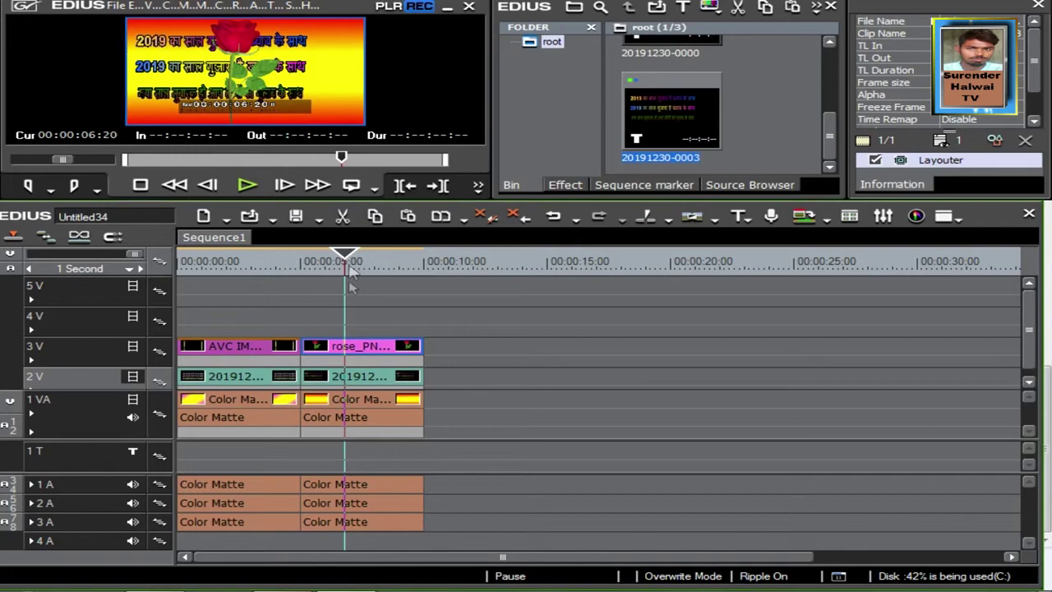
Shrink the rose and place it beside the text at about X 507.1 px, Y 6.5 px in Layouter, then preview the frame full screen.
{"action": "double_click", "coordinate": [890, 162]}
{"action": "left_click_drag", "start_coordinate": [413, 159], "coordinate": [568, 169]}
{"action": "left_click_drag", "start_coordinate": [628, 196], "coordinate": [591, 177]}
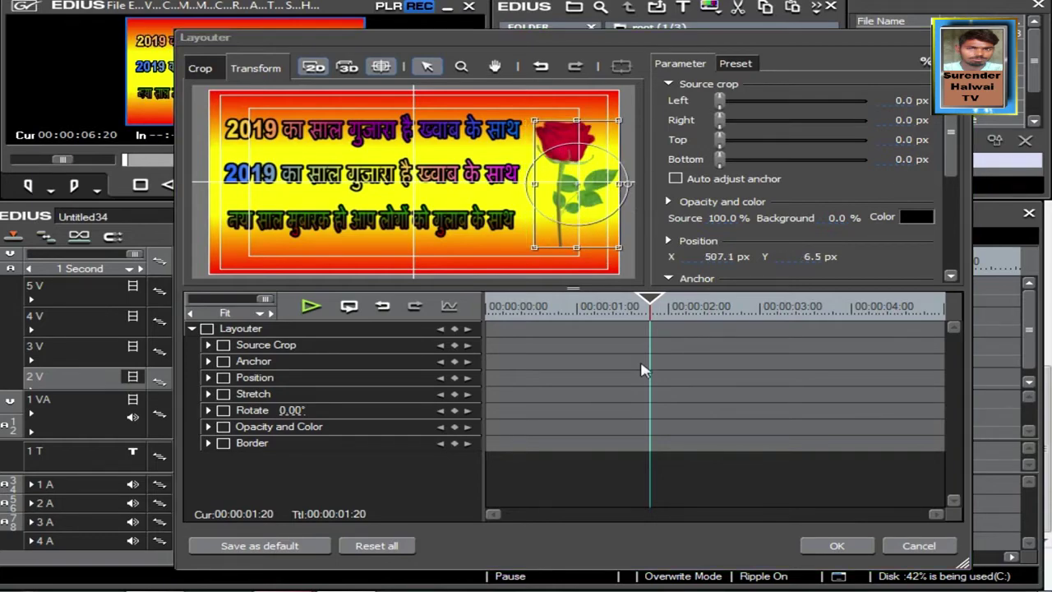
{"action": "left_click", "coordinate": [818, 546]}
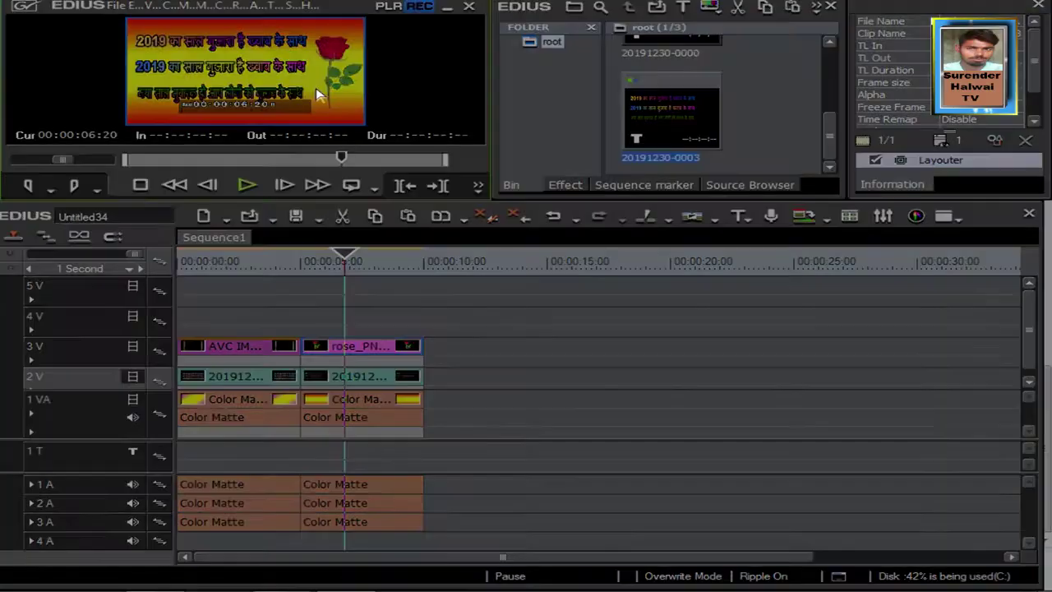
{"action": "double_click", "coordinate": [319, 94]}
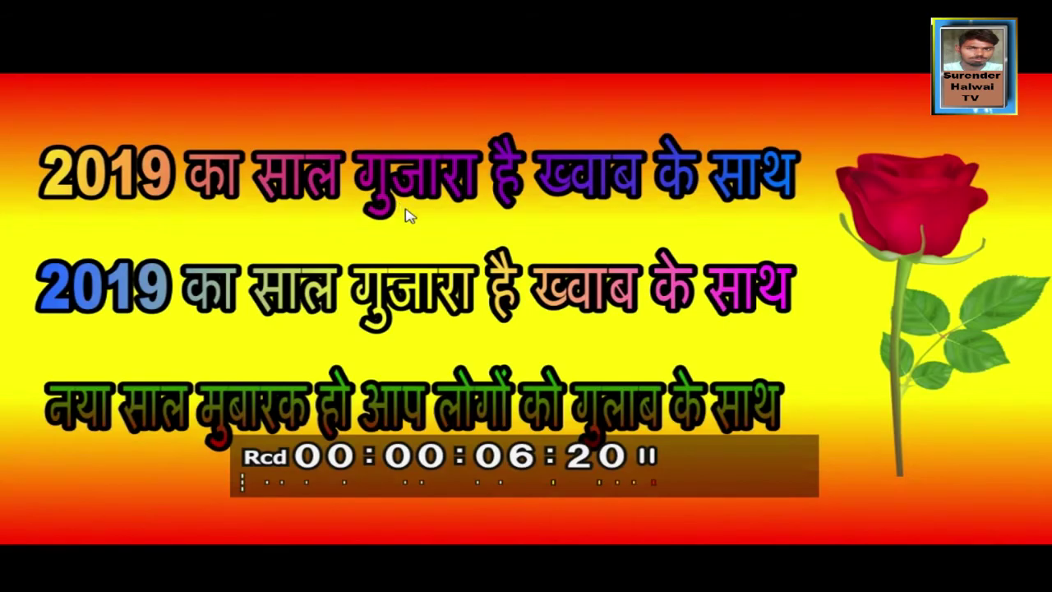